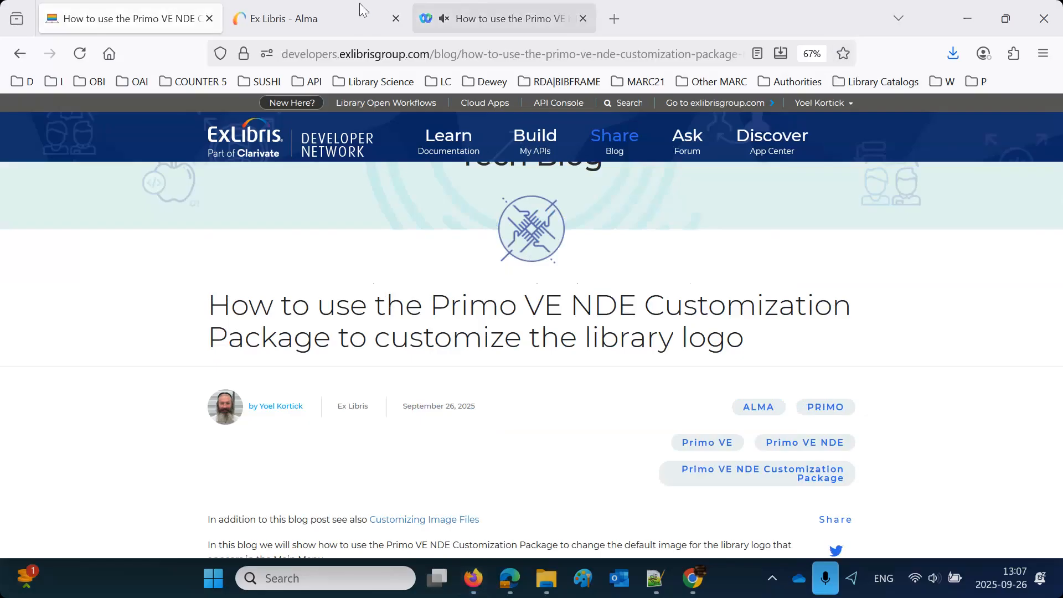
# Step: In Alma, open the discovery view configuration list and go to the EXLDEV1_INST:Alma_NDE view
pyautogui.click(307, 20)
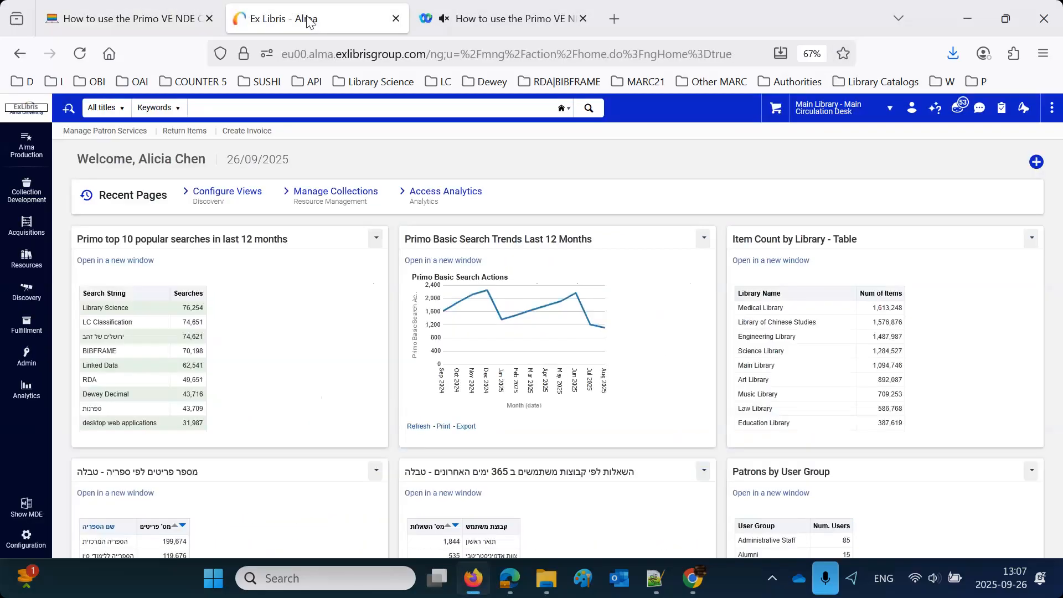
pyautogui.click(26, 302)
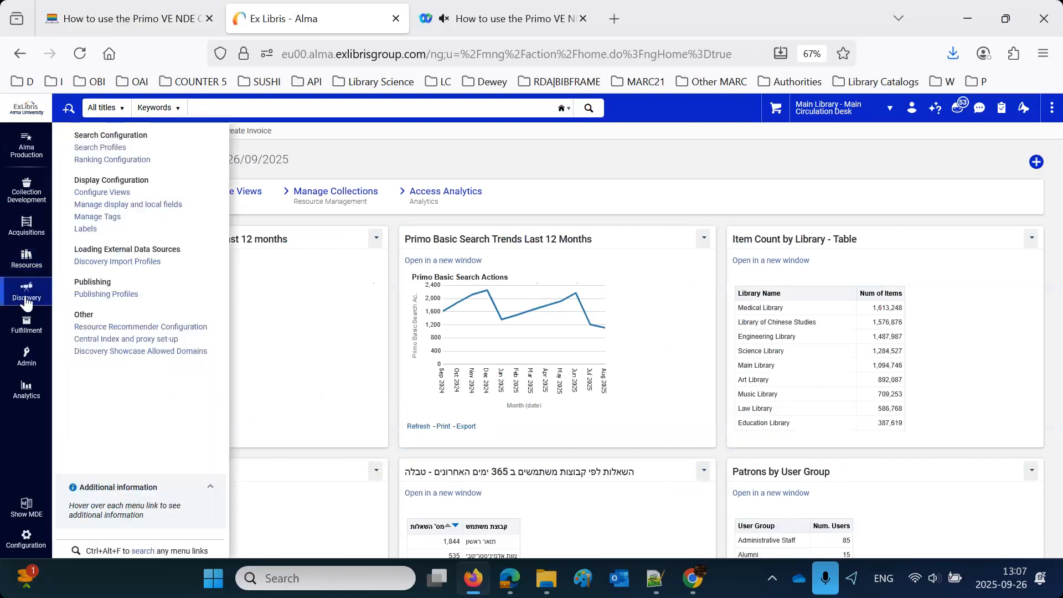
pyautogui.click(98, 193)
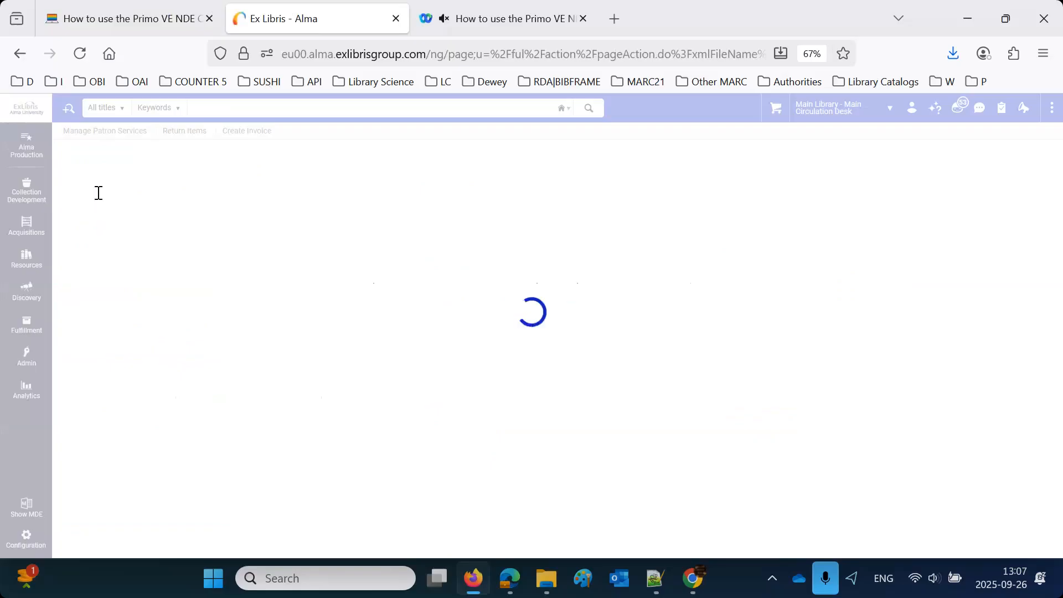
pyautogui.moveTo(197, 269); pyautogui.dragTo(105, 274)
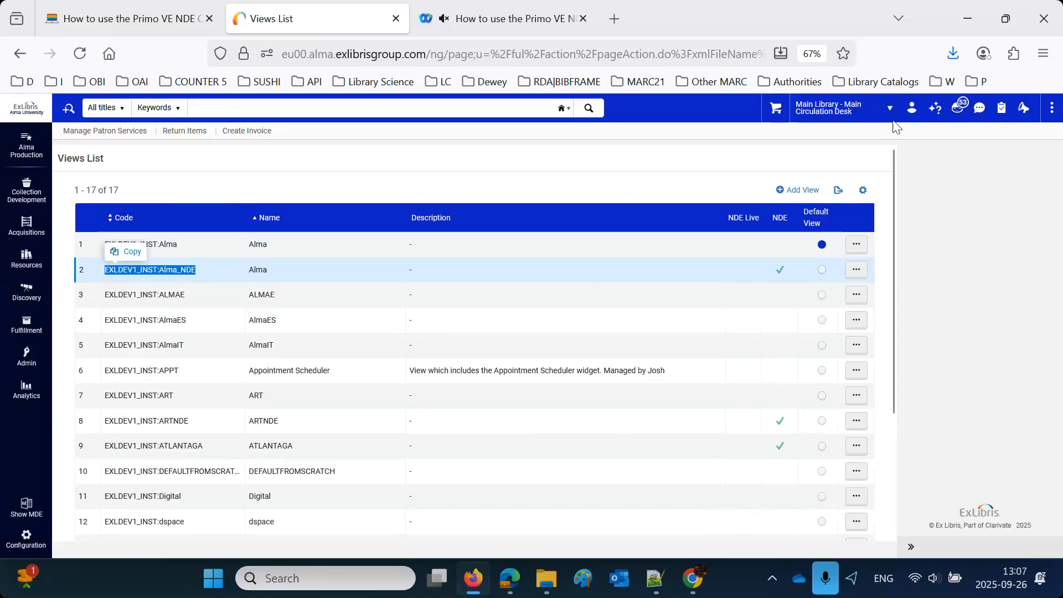
pyautogui.click(857, 270)
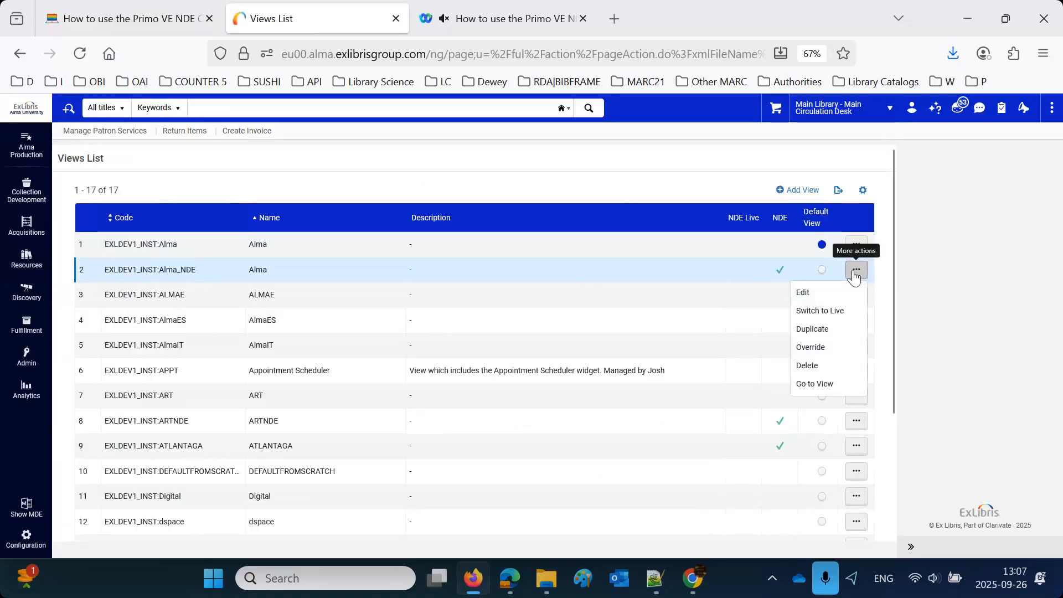
pyautogui.click(813, 383)
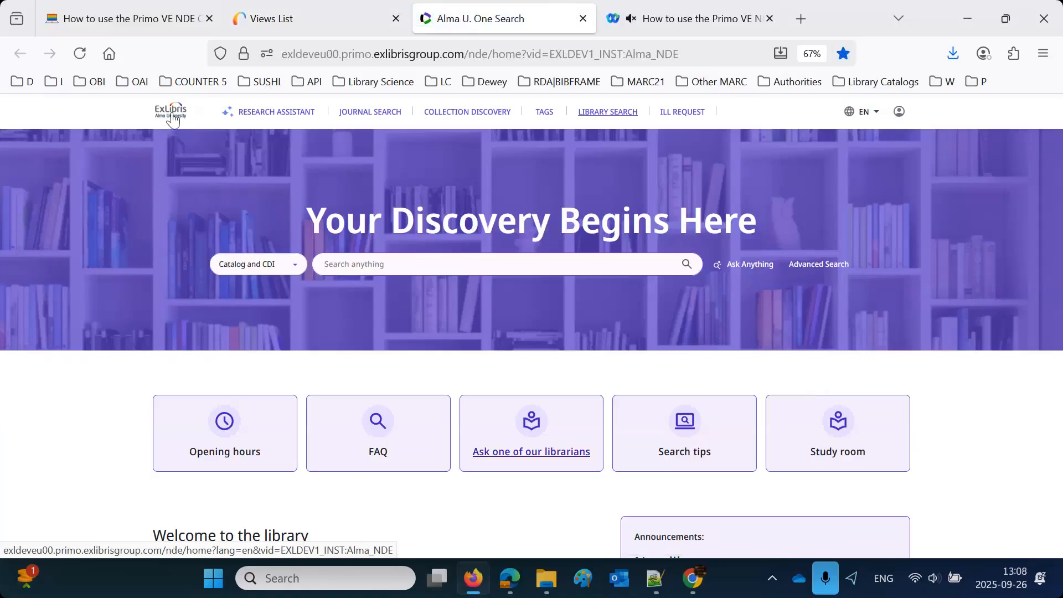
# Step: Set the search scope to Library Catalog and sign in with a saved user ID and its password
pyautogui.click(259, 271)
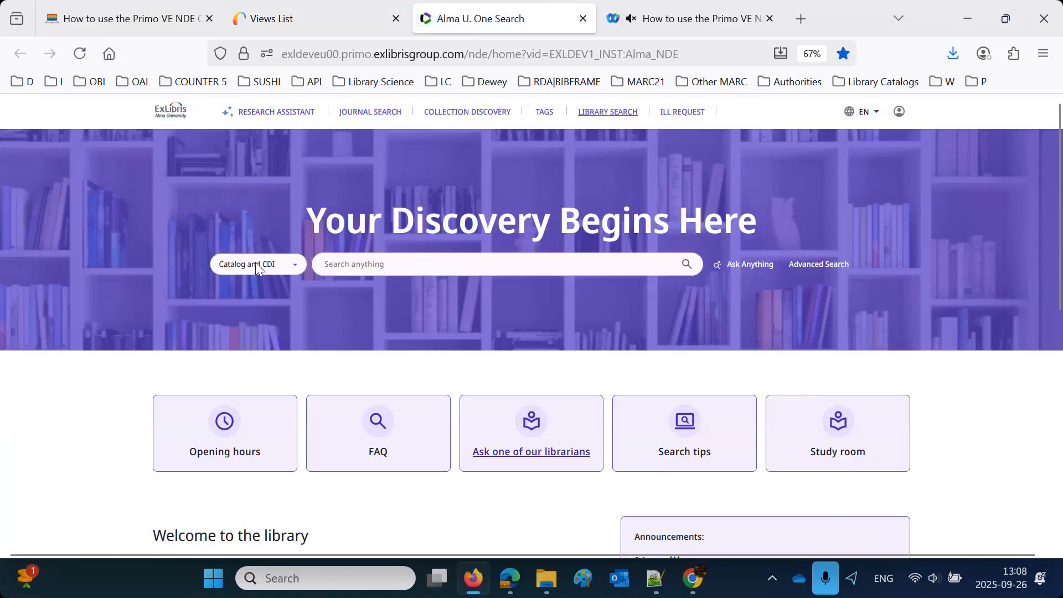
pyautogui.click(259, 342)
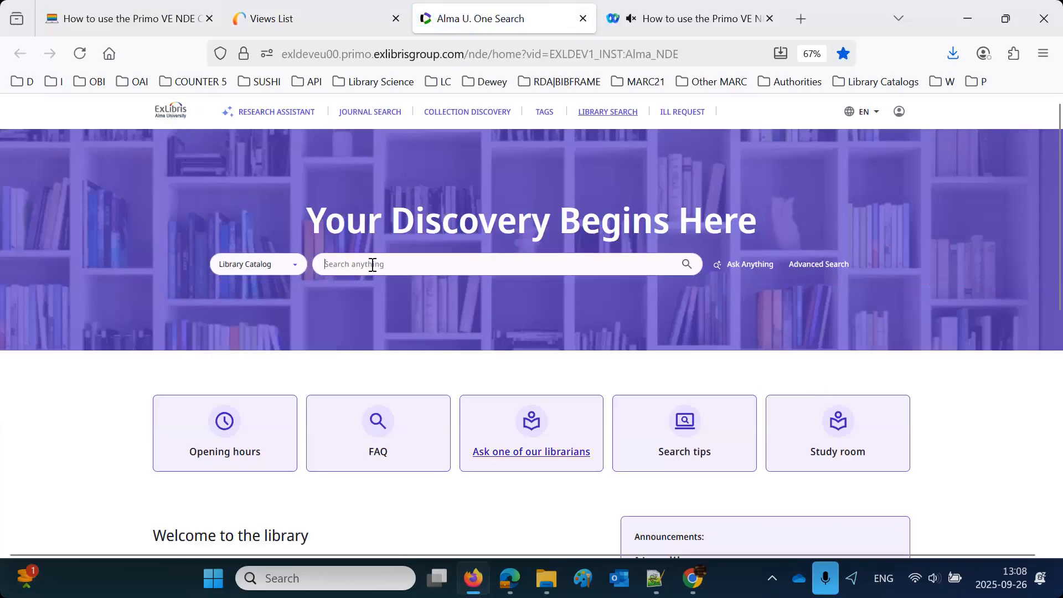
pyautogui.click(899, 112)
pyautogui.click(868, 135)
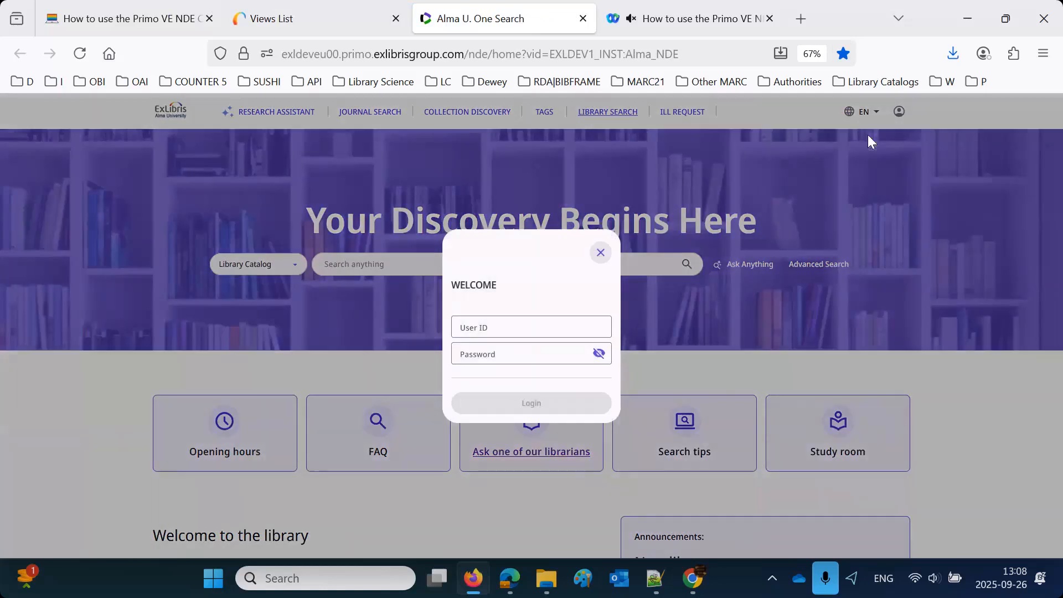
pyautogui.click(515, 327)
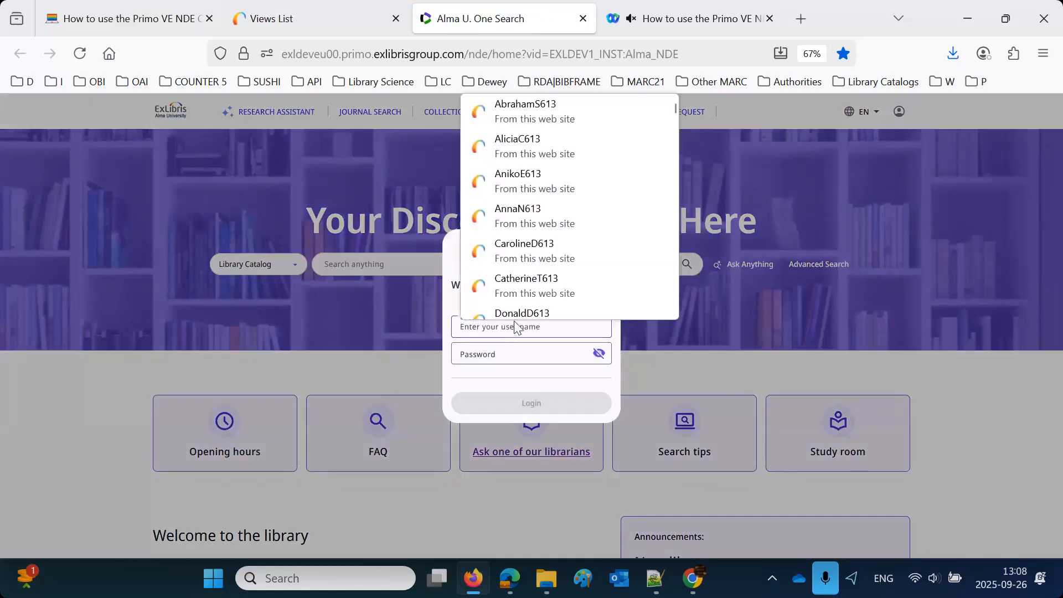
pyautogui.click(526, 251)
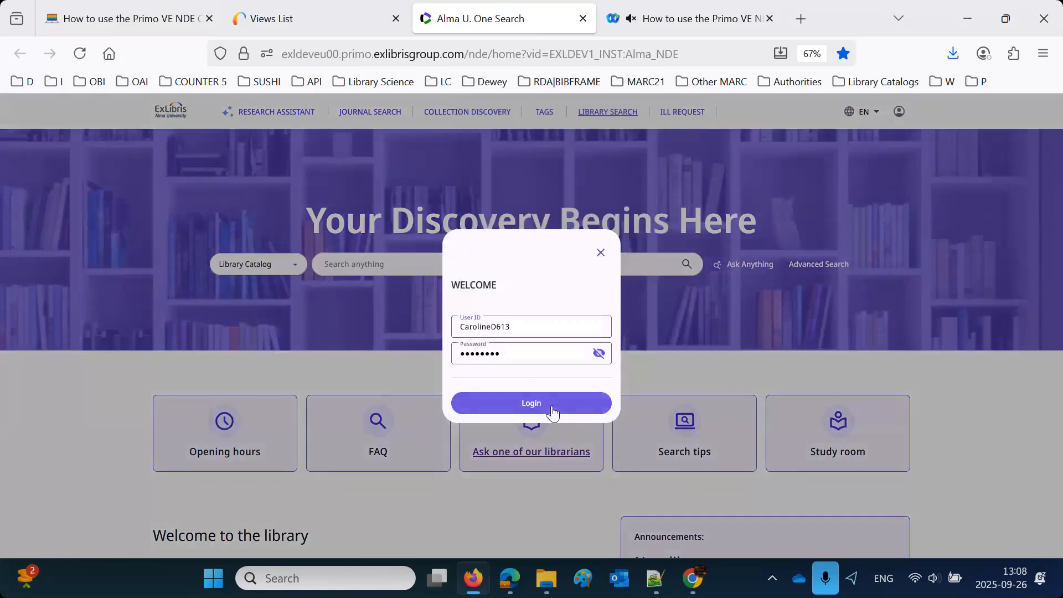
pyautogui.click(553, 413)
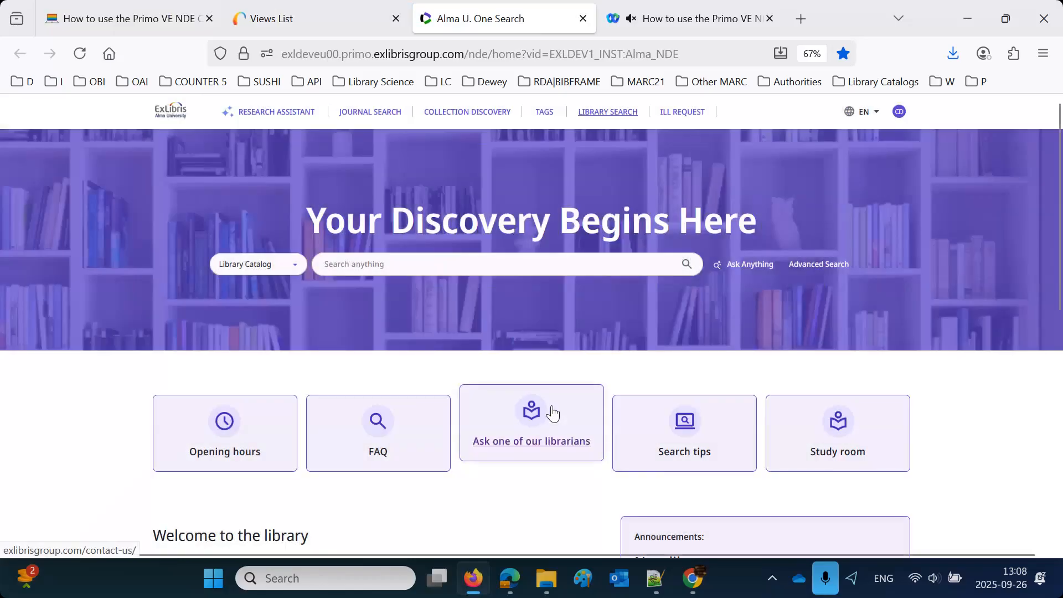
# Step: Search the library catalog for "krakow library science" and open the record of the book beginning "Między Olbią a Odessą"
pyautogui.click(354, 272)
pyautogui.write('kra')
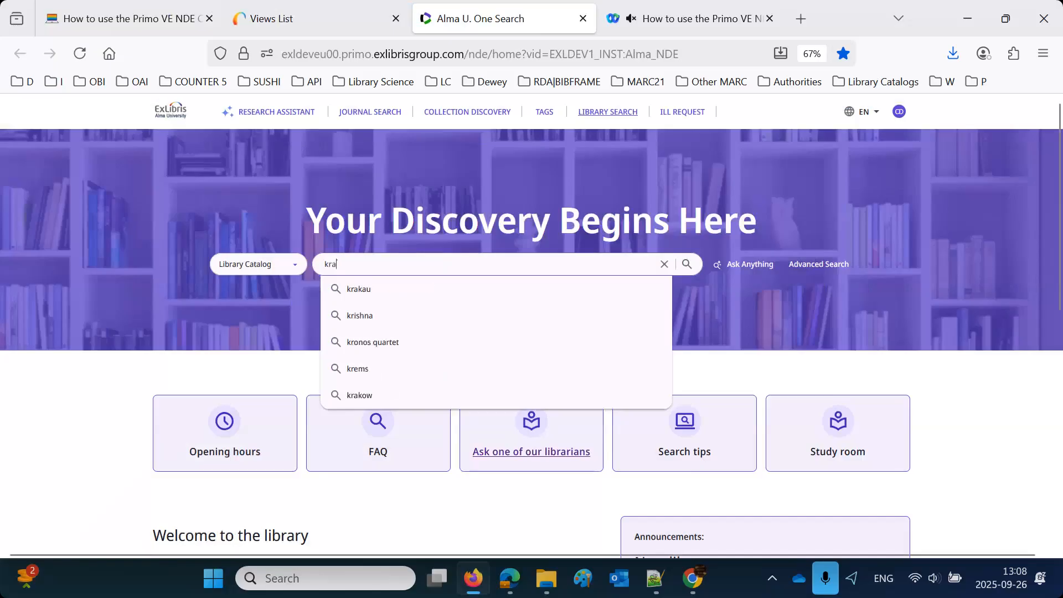
pyautogui.write('kow library science')
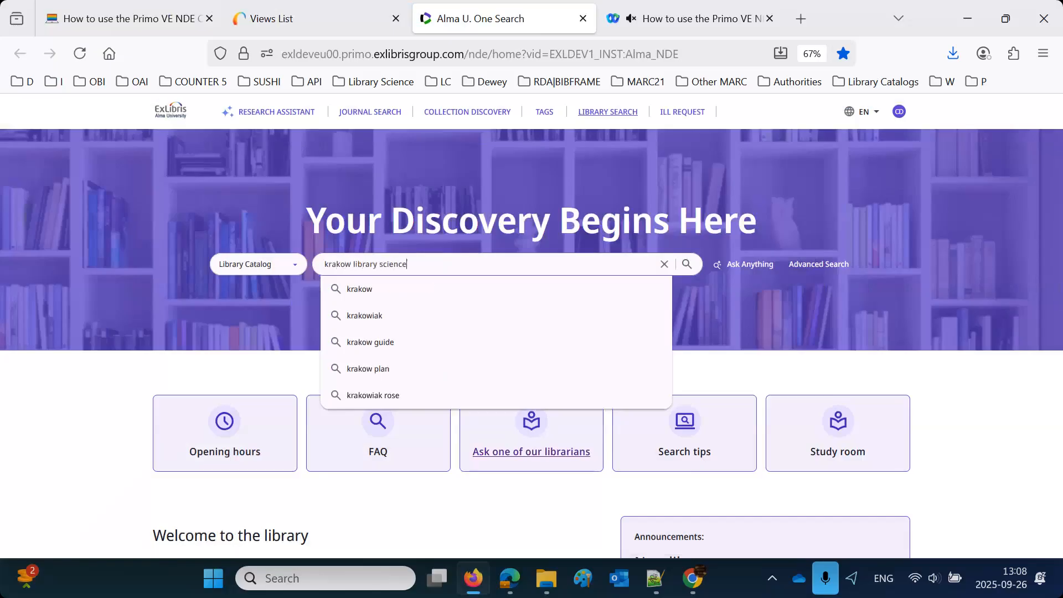
pyautogui.press('Return')
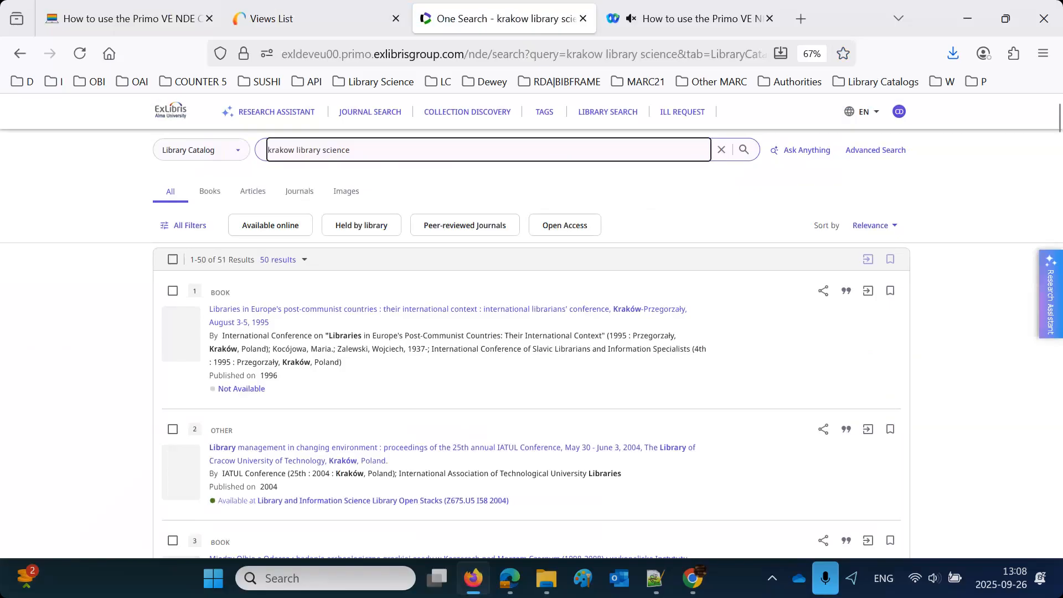
pyautogui.scroll(-2, 354, 487)
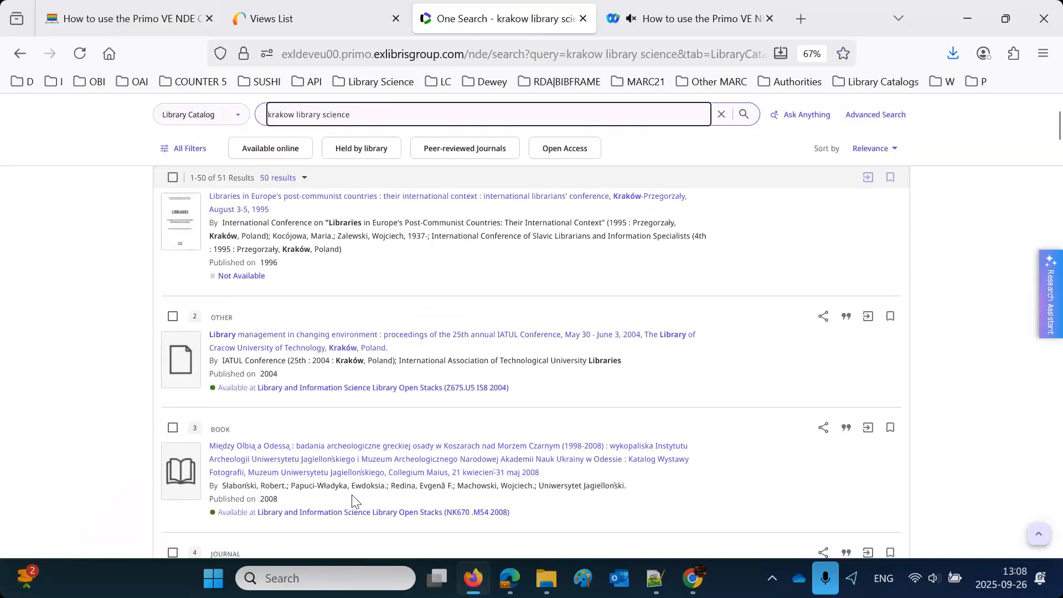
pyautogui.click(300, 450)
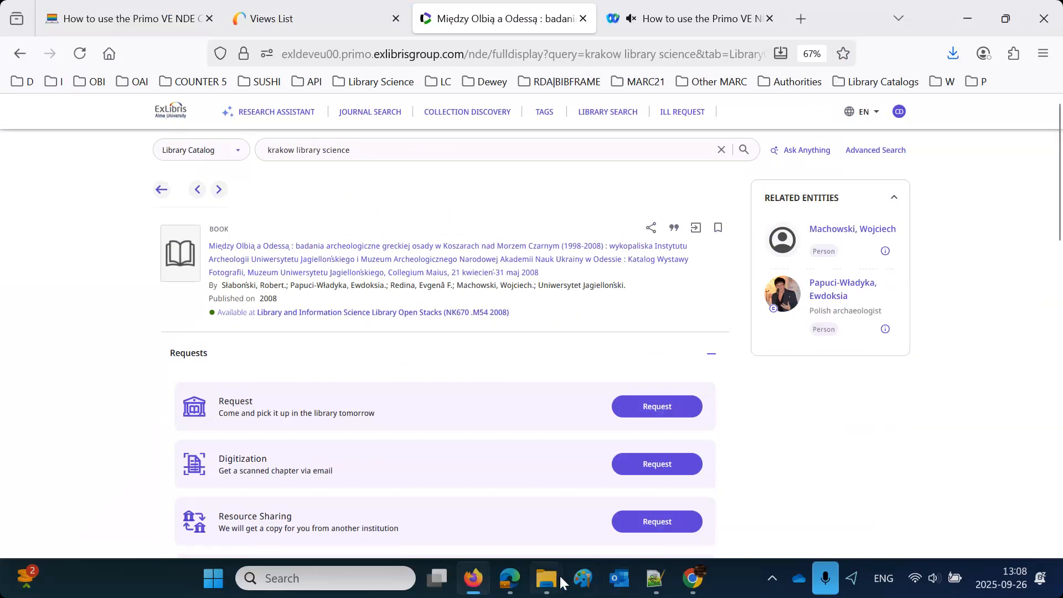
# Step: In File Explorer, browse to the Logos folder inside ^ Primo VE NDE Customization Package and select ExLibris_Part_of_Clarivate_Blue_Background_Logo.png
pyautogui.moveTo(564, 582)
pyautogui.click(476, 477)
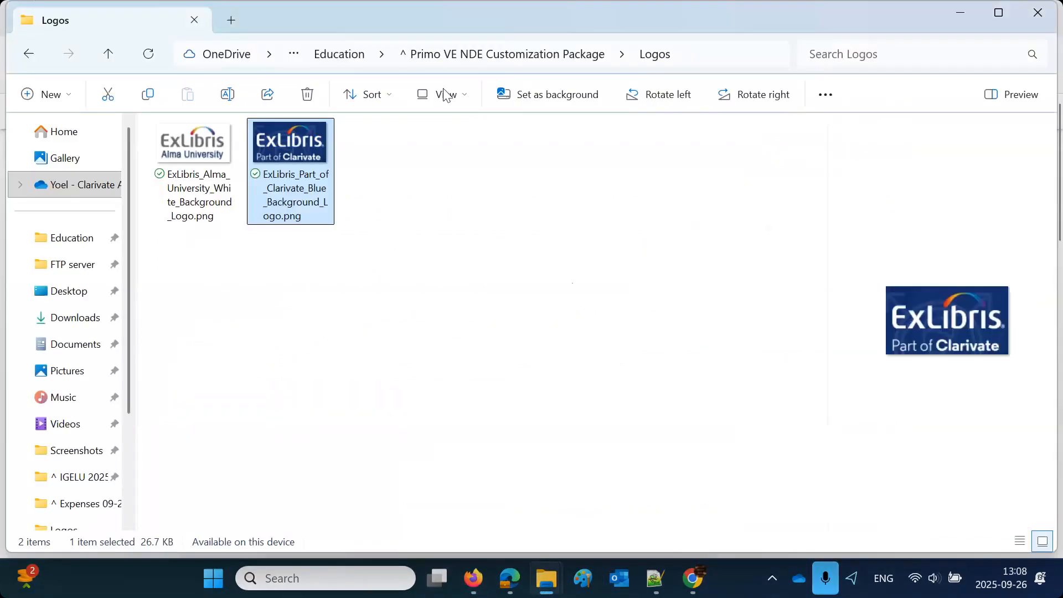
pyautogui.click(530, 55)
pyautogui.click(458, 346)
pyautogui.click(460, 348)
pyautogui.click(349, 55)
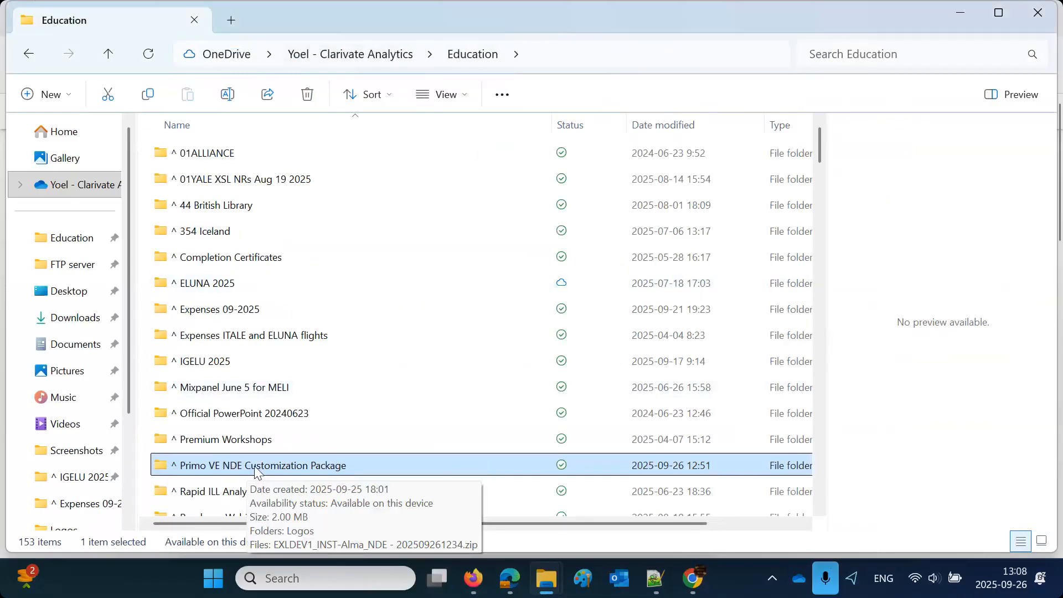
pyautogui.doubleClick(255, 466)
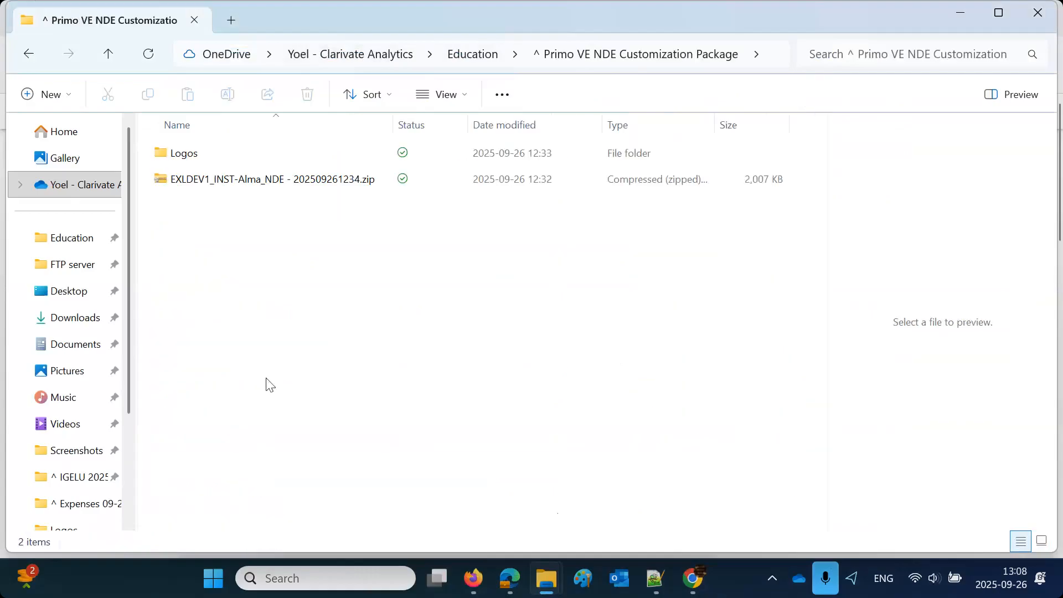
pyautogui.doubleClick(184, 157)
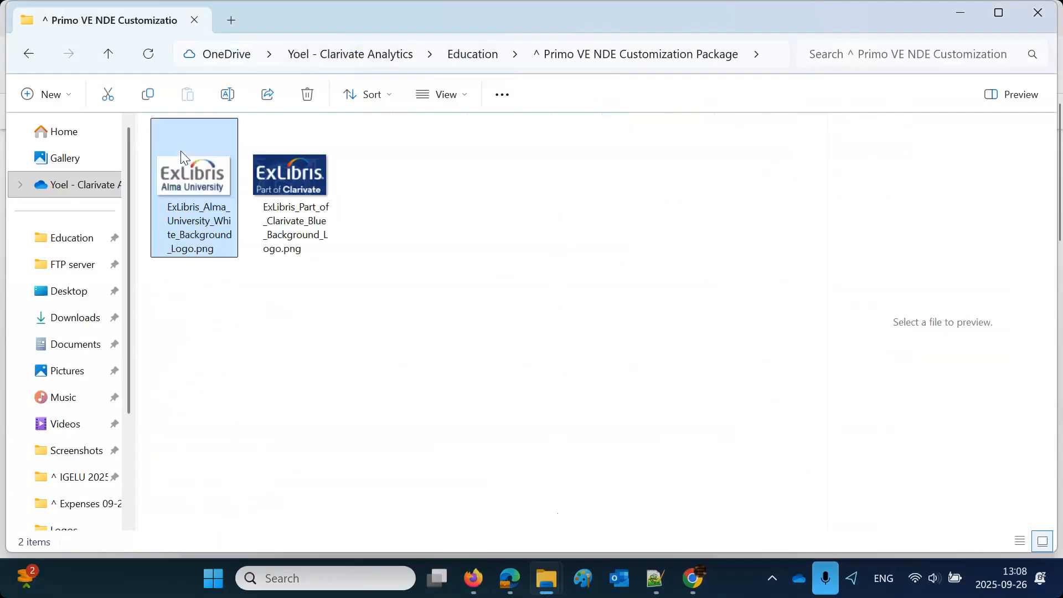
pyautogui.click(406, 399)
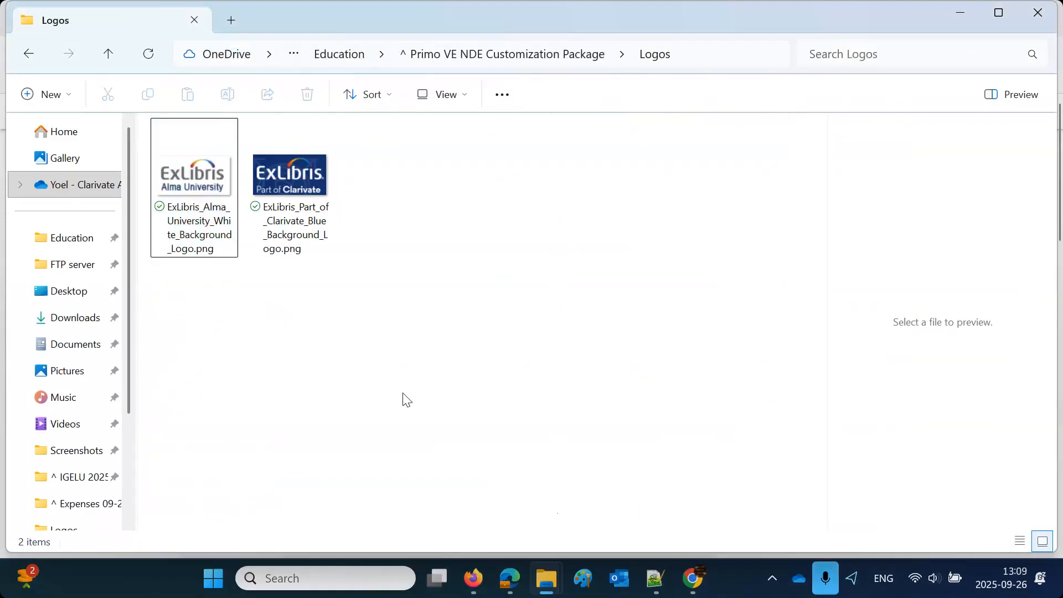
pyautogui.click(284, 184)
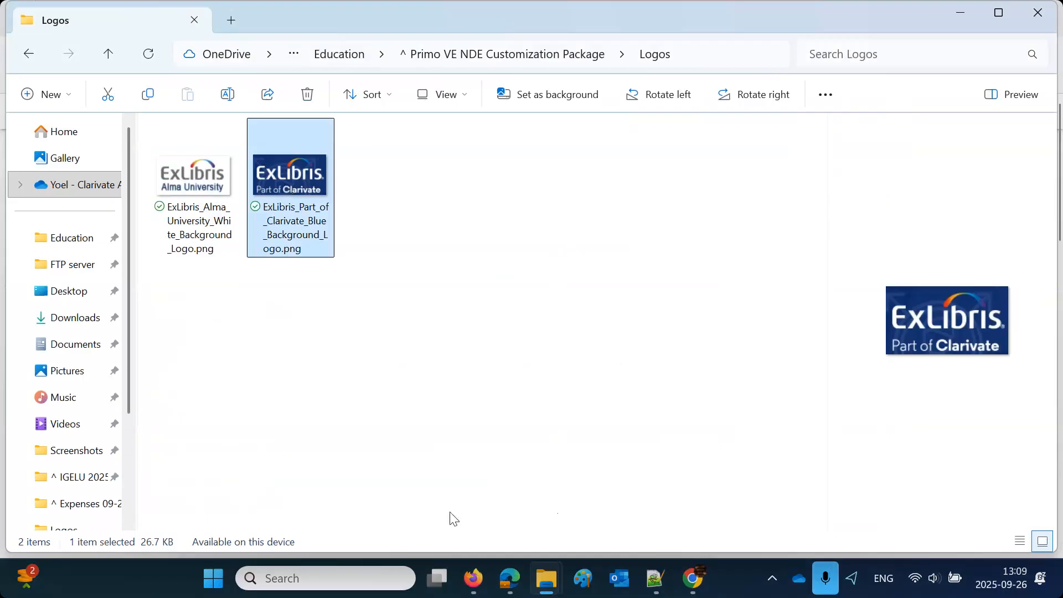
# Step: Return to the blog post in Firefox and read section ONE on accessing the view and its Manage Customization Package settings
pyautogui.click(475, 579)
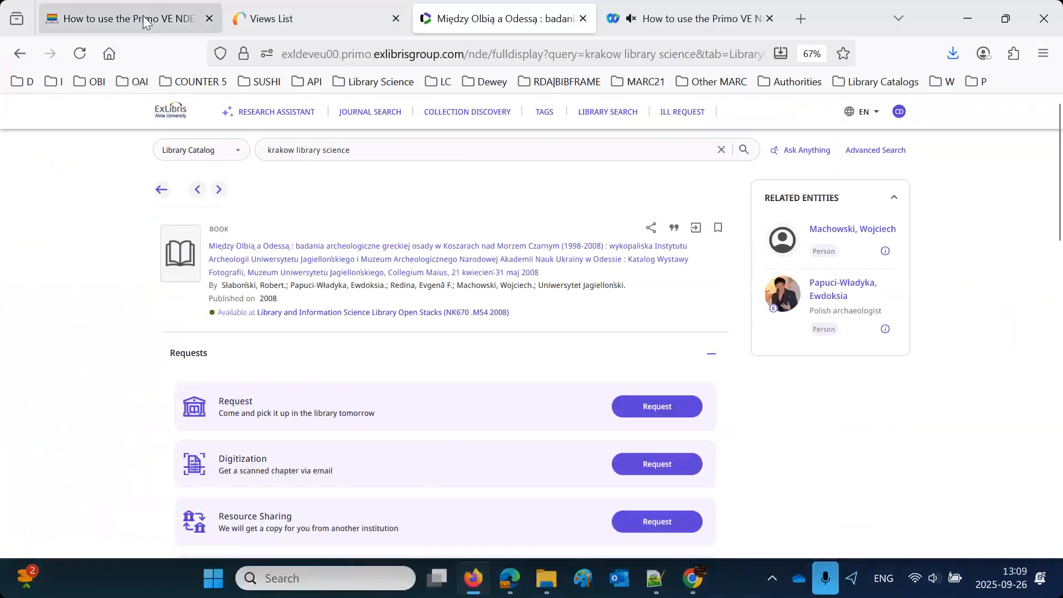
pyautogui.click(143, 19)
pyautogui.scroll(-2, 371, 398)
pyautogui.scroll(-4, 375, 400)
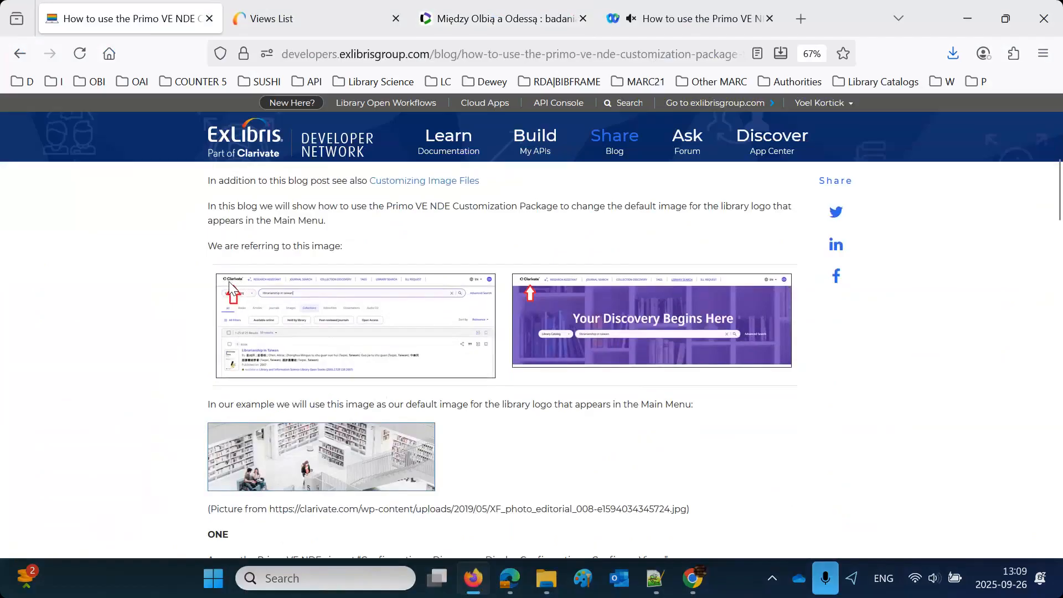
pyautogui.scroll(-5, 228, 281)
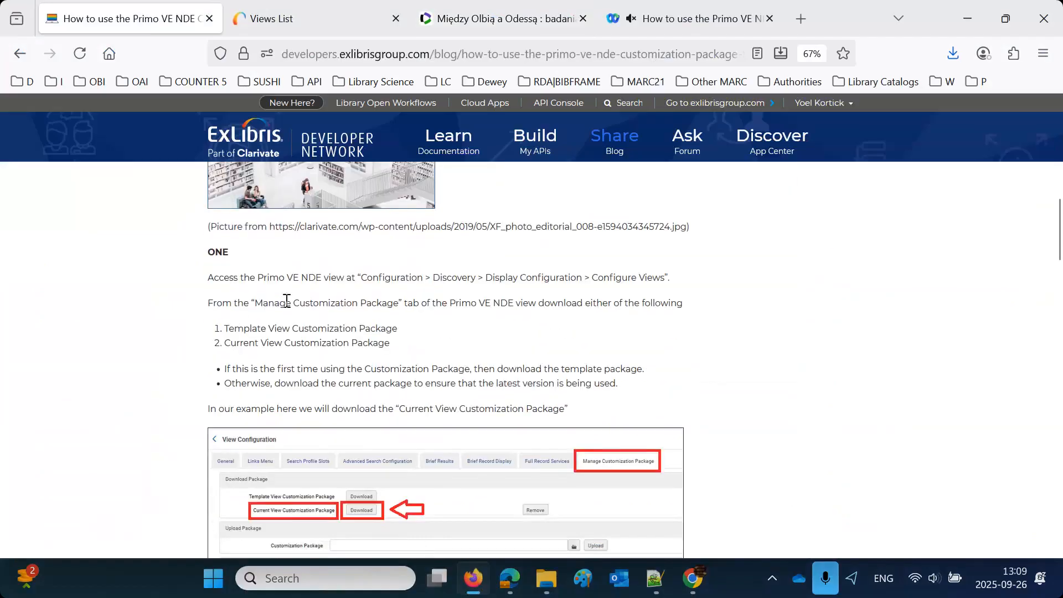
pyautogui.moveTo(591, 277); pyautogui.dragTo(670, 276)
pyautogui.moveTo(255, 303); pyautogui.dragTo(393, 303)
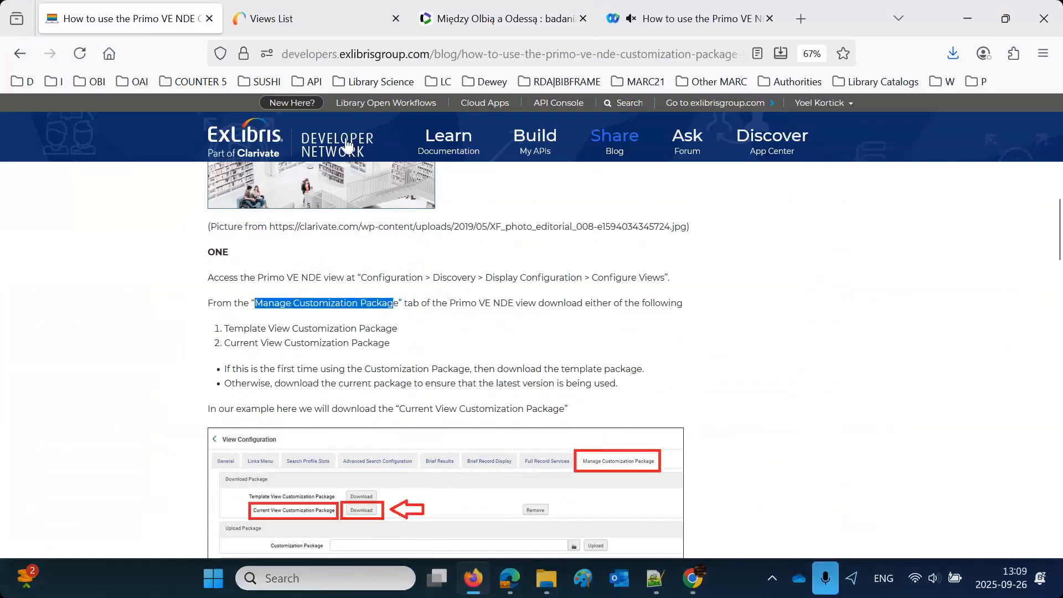
# Step: In Alma, open the EXLDEV1_INST:Alma_NDE view for editing and display its Manage Customization Package settings
pyautogui.click(300, 5)
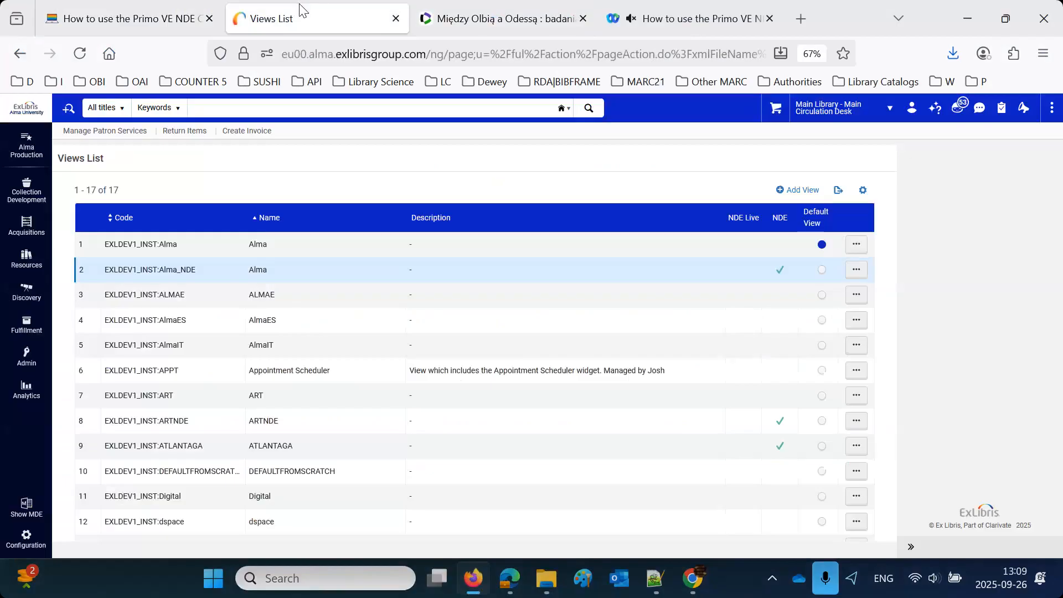
pyautogui.click(33, 302)
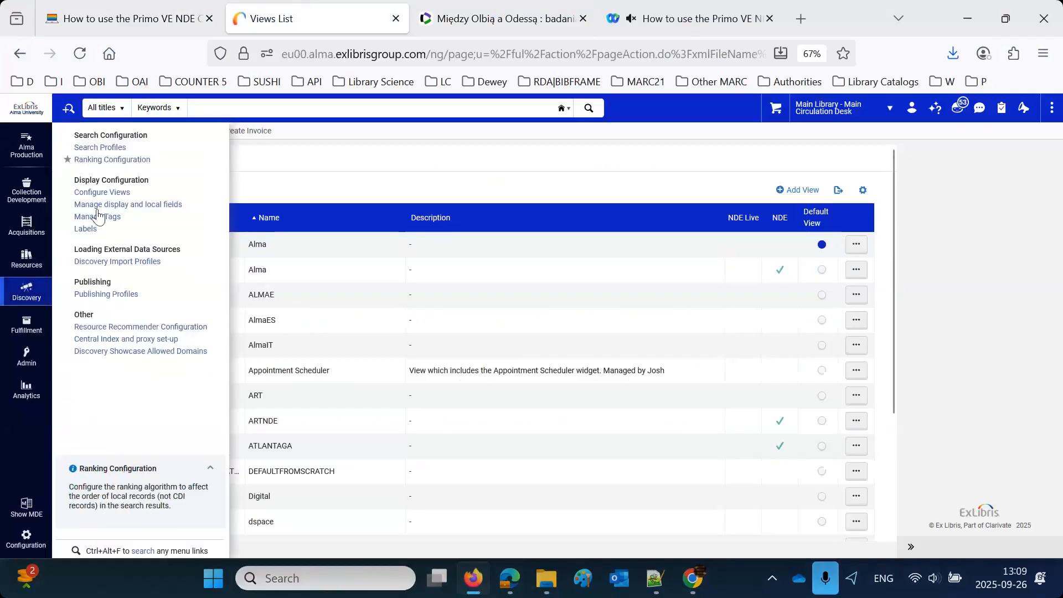
pyautogui.click(855, 272)
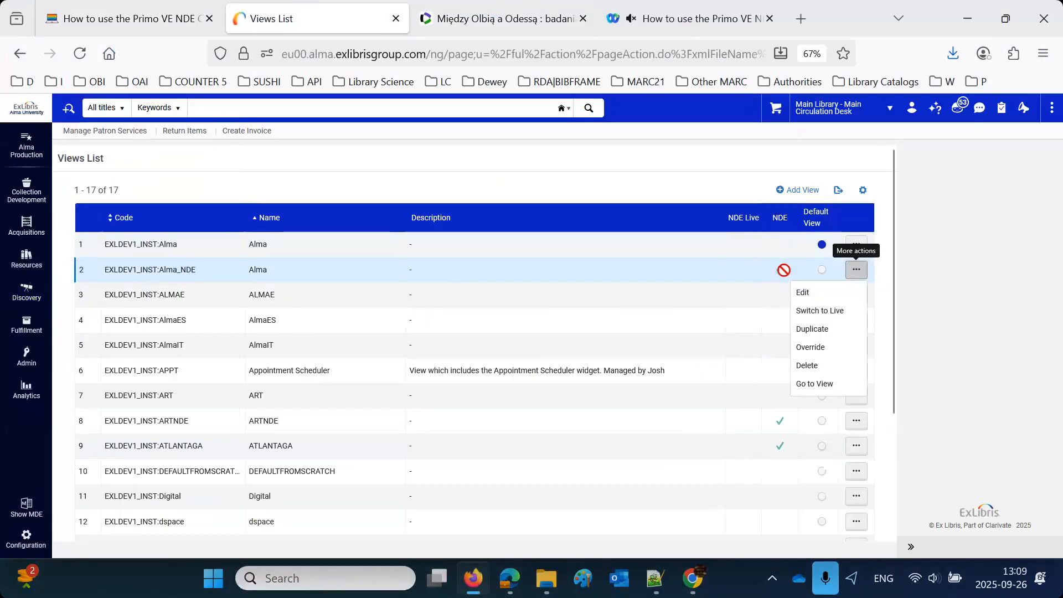
pyautogui.click(803, 293)
pyautogui.click(679, 193)
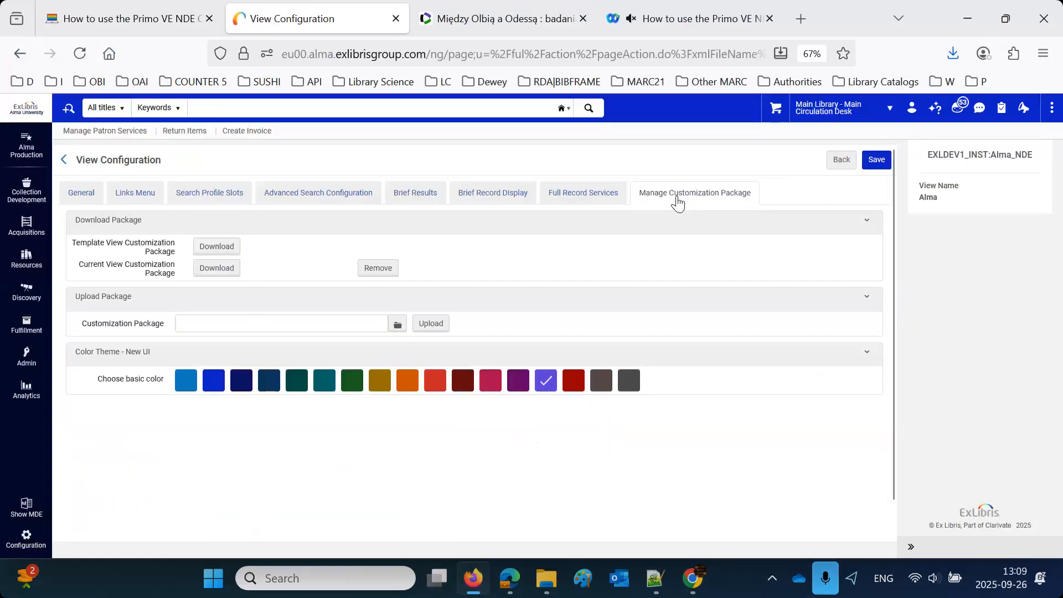
# Step: Compare the blog's Template and Current View Customization Package choices with the matching download options in Alma's view configuration
pyautogui.click(91, 21)
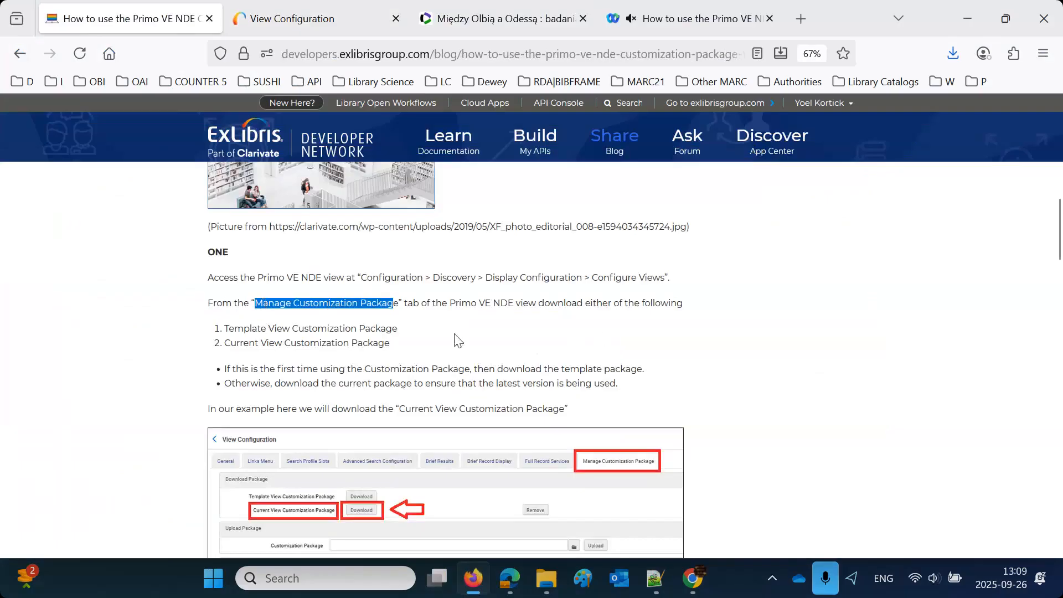
pyautogui.click(371, 327)
pyautogui.tripleClick(370, 328)
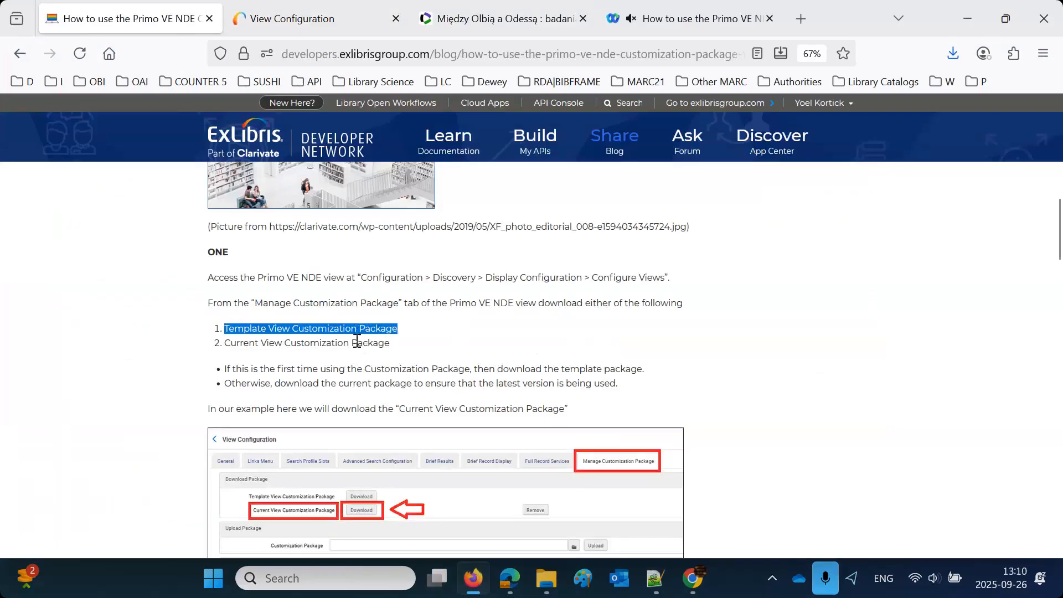
pyautogui.doubleClick(356, 342)
pyautogui.tripleClick(356, 339)
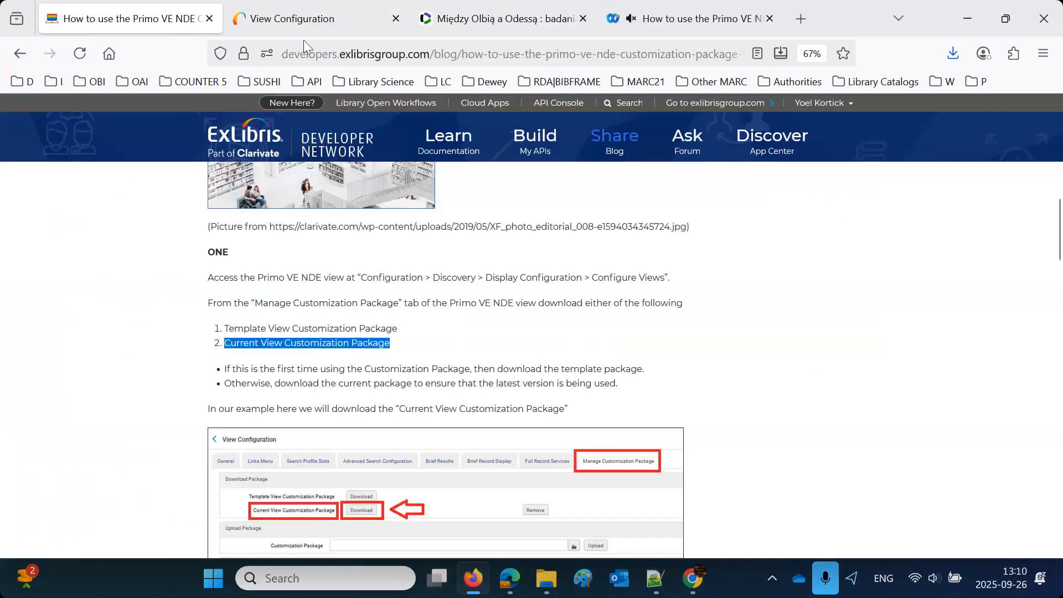
pyautogui.click(301, 17)
pyautogui.moveTo(73, 242); pyautogui.dragTo(182, 264)
pyautogui.moveTo(83, 265); pyautogui.dragTo(169, 277)
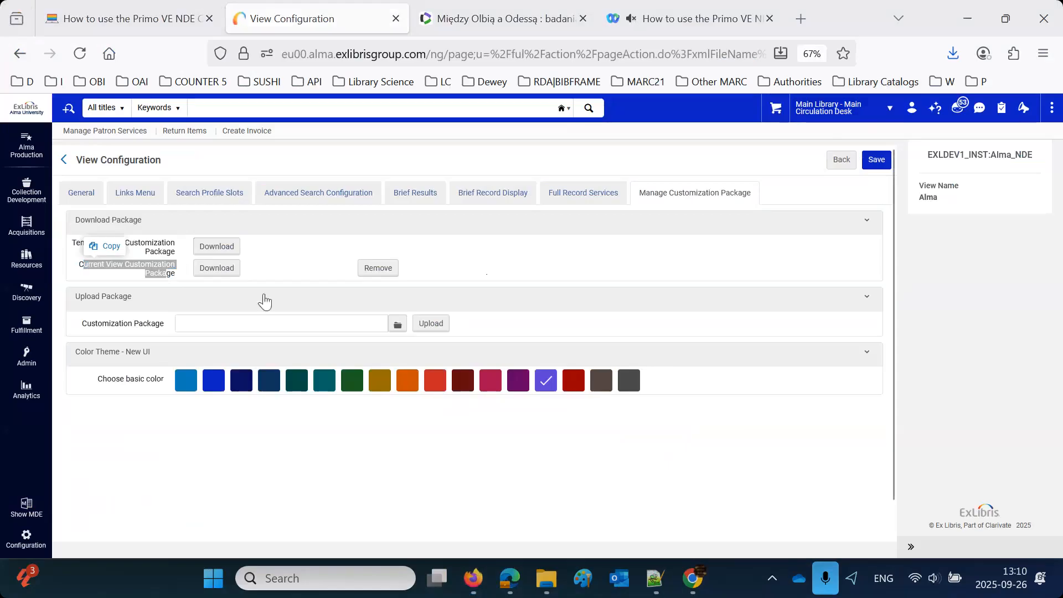
# Step: Download the Current View Customization Package of the Alma_NDE view and show the downloaded zip in its folder
pyautogui.click(107, 268)
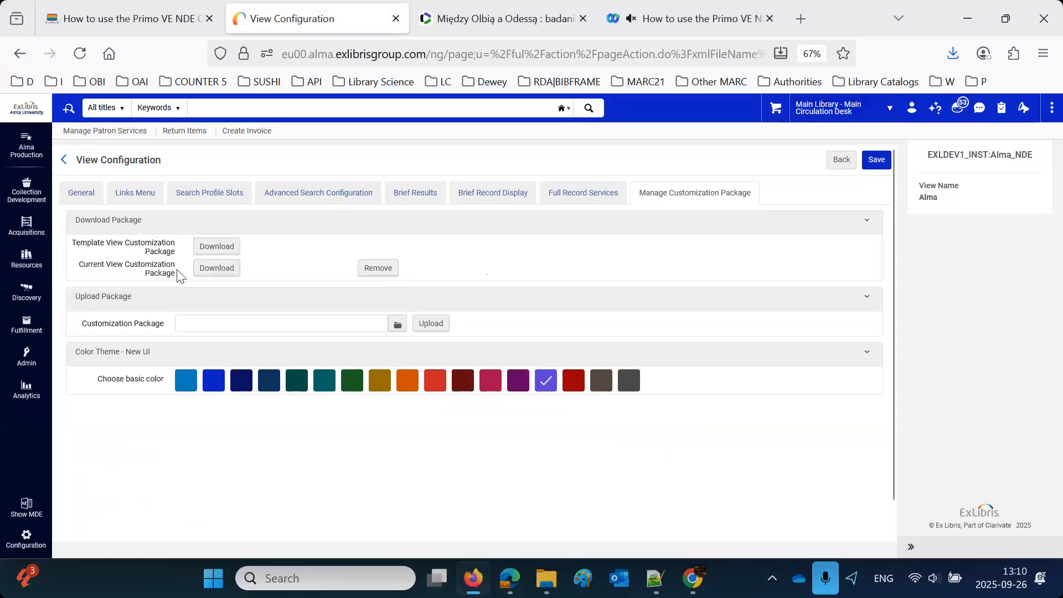
pyautogui.click(217, 269)
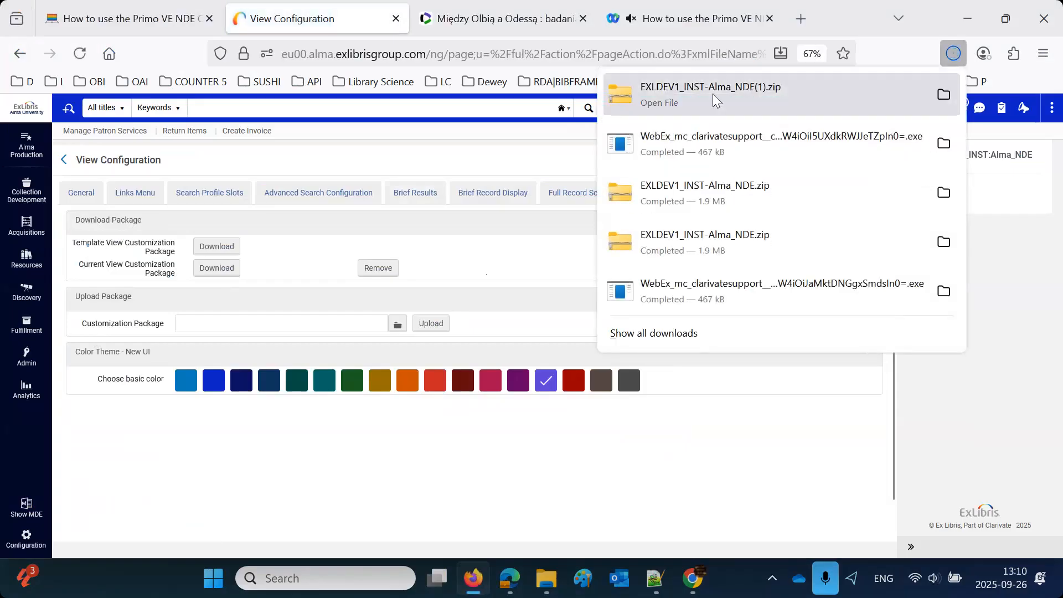
pyautogui.rightClick(713, 94)
pyautogui.click(749, 137)
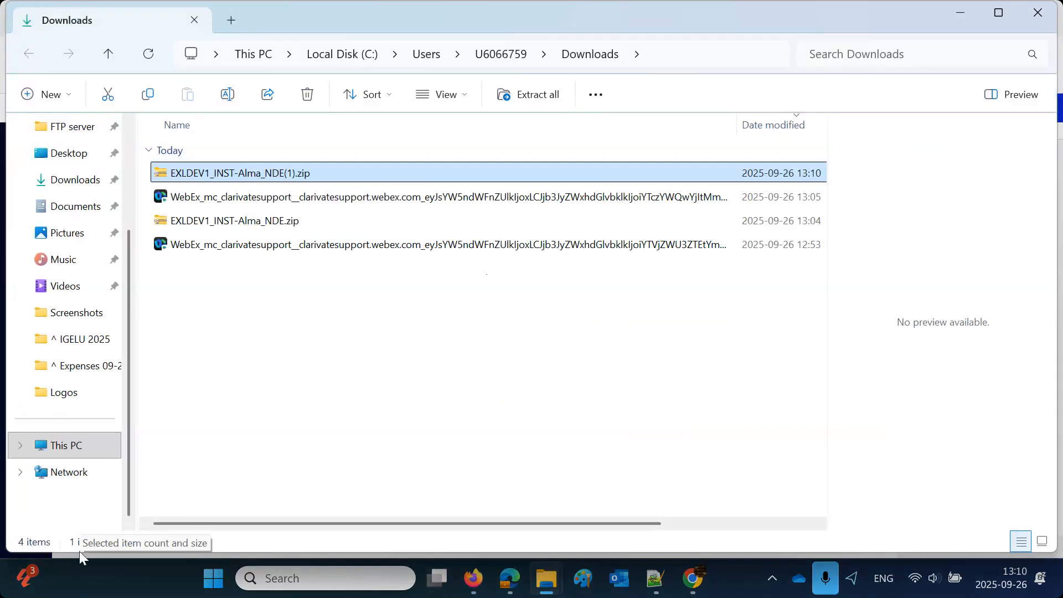
# Step: Move the downloaded EXLDEV1_INST-Alma_NDE(1).zip from Downloads to the ^ Primo VE NDE Customization Package folder under Education
pyautogui.hotkey('ctrl', 'x')
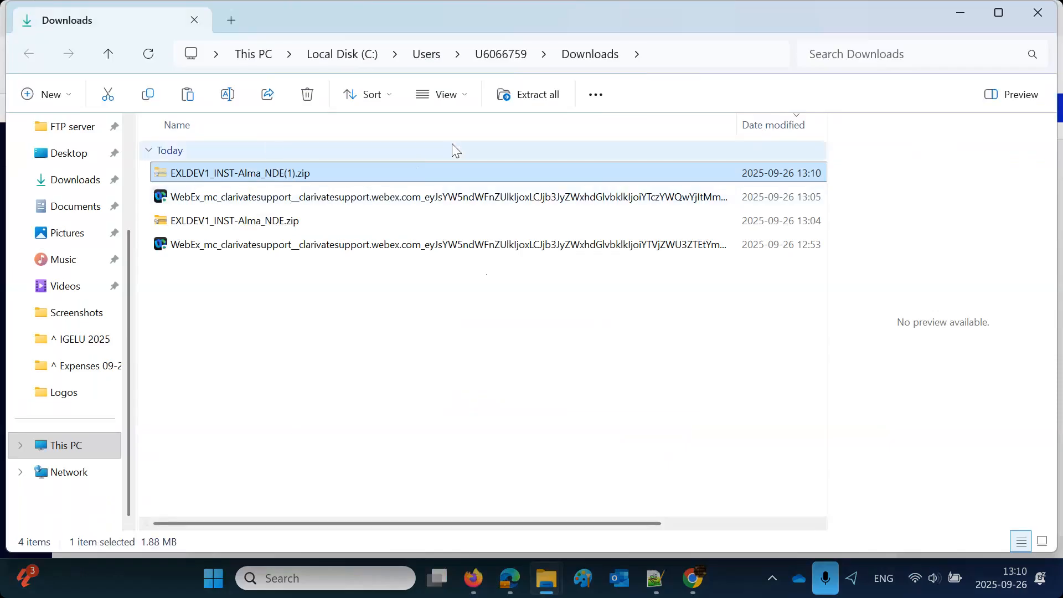
pyautogui.scroll(3, 80, 310)
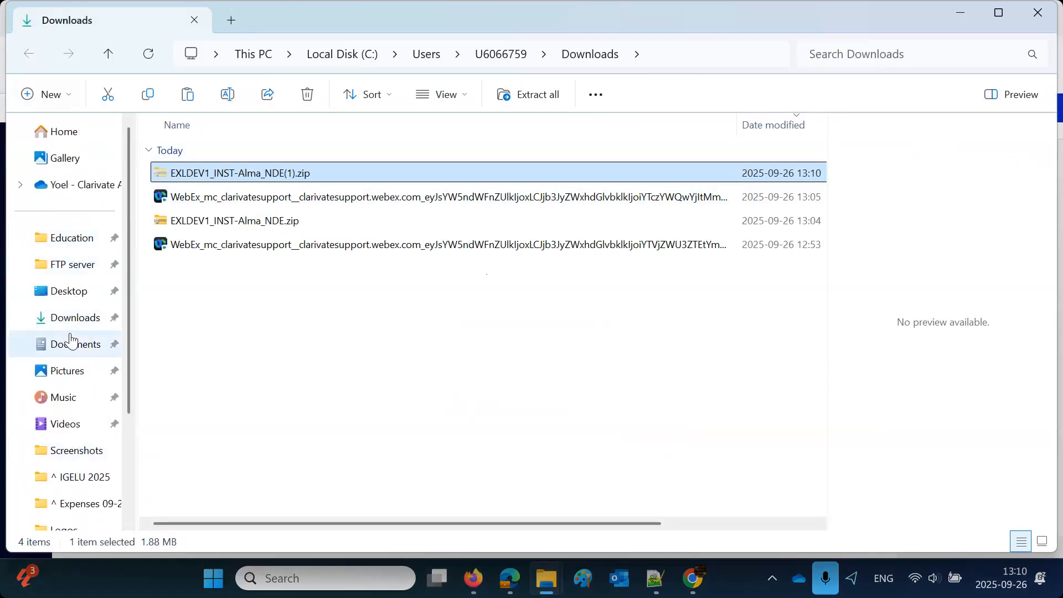
pyautogui.click(68, 242)
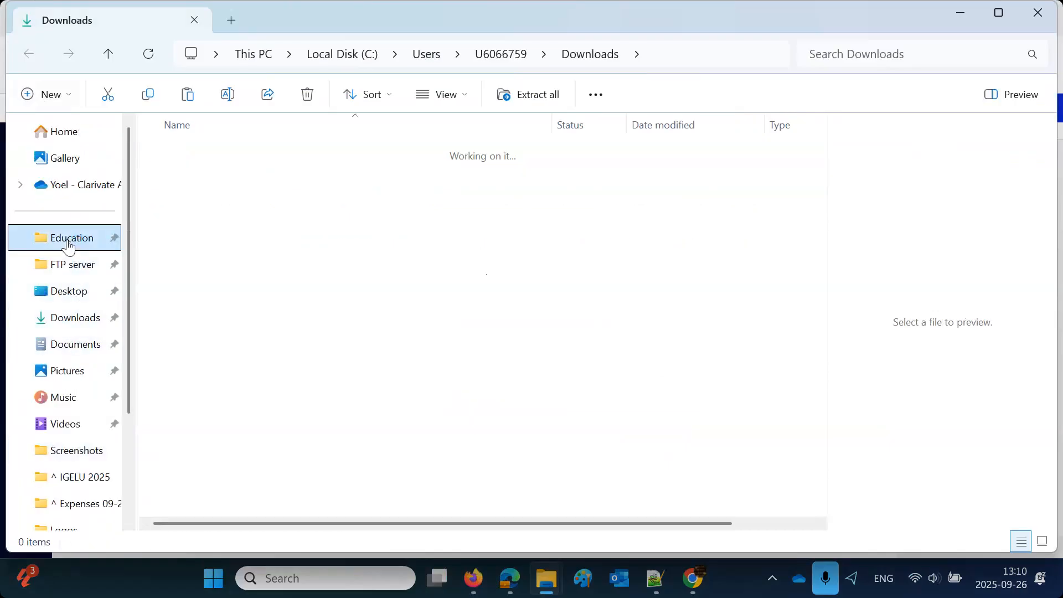
pyautogui.doubleClick(250, 470)
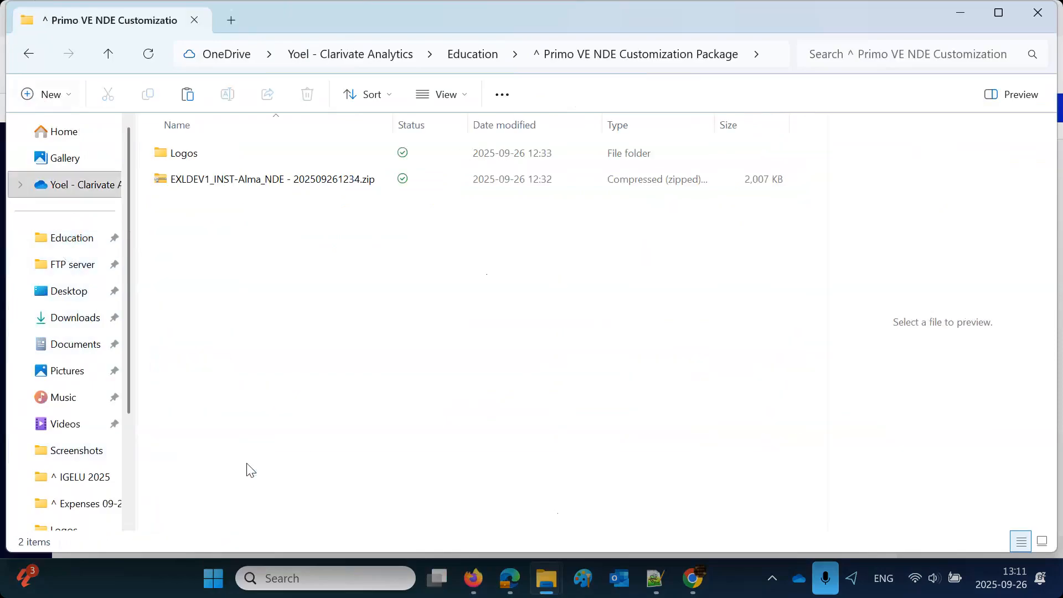
pyautogui.hotkey('ctrl', 'v')
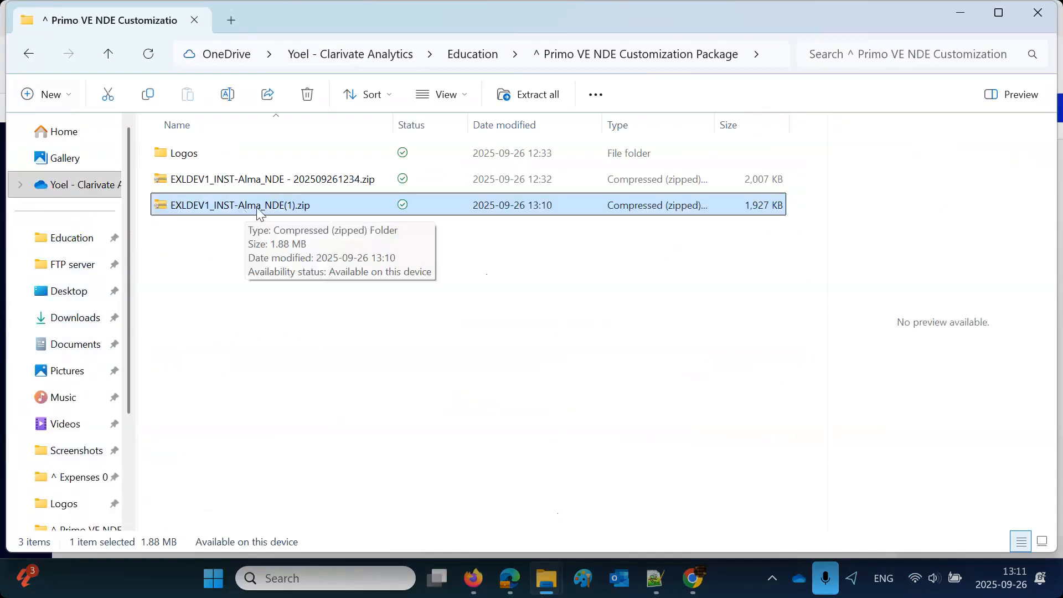
# Step: Rename the moved zip file as EXLDEV1_INST-Alma_NDE.zip
pyautogui.click(287, 208)
pyautogui.click(287, 206)
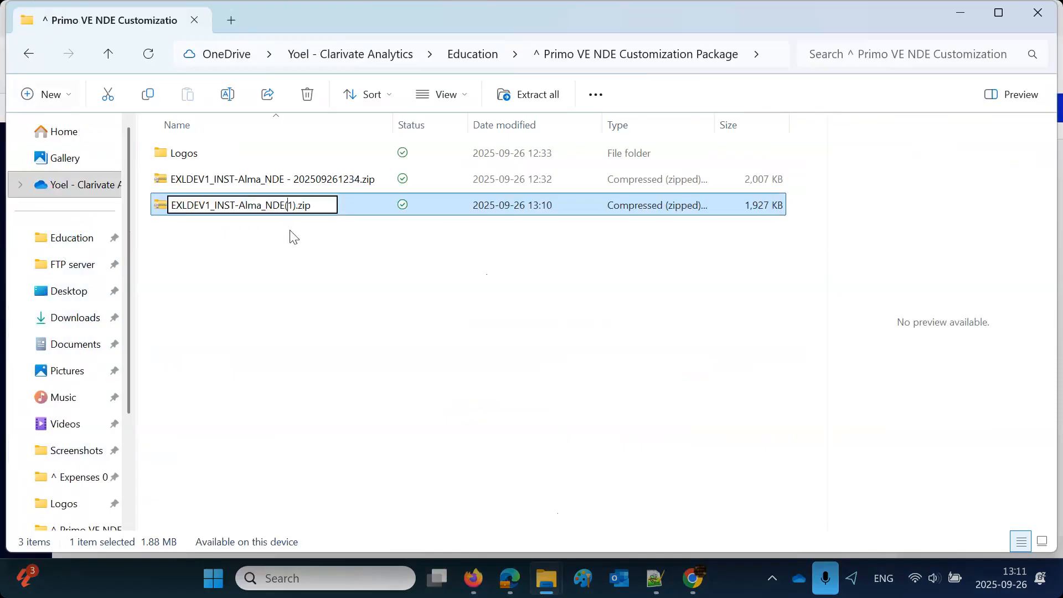
pyautogui.press('Delete')
pyautogui.press('Delete')
pyautogui.press('BackSpace')
pyautogui.press('Return')
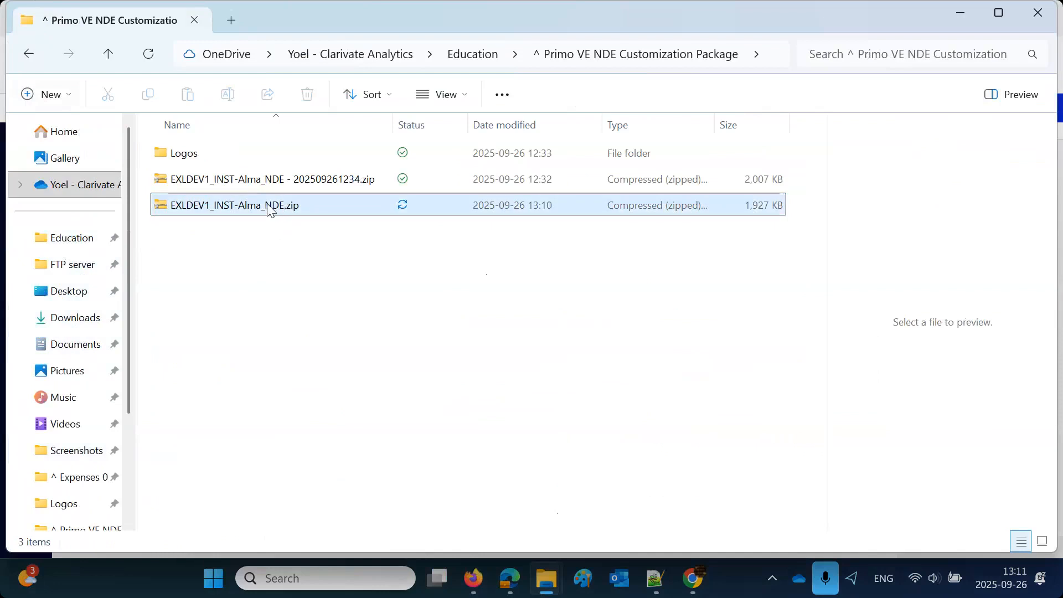
# Step: Duplicate EXLDEV1_INST-Alma_NDE.zip in the same folder and rename the copy as EXLDEV1_INST-Alma_NDE - 202509261311.zip
pyautogui.moveTo(267, 210); pyautogui.dragTo(281, 311)
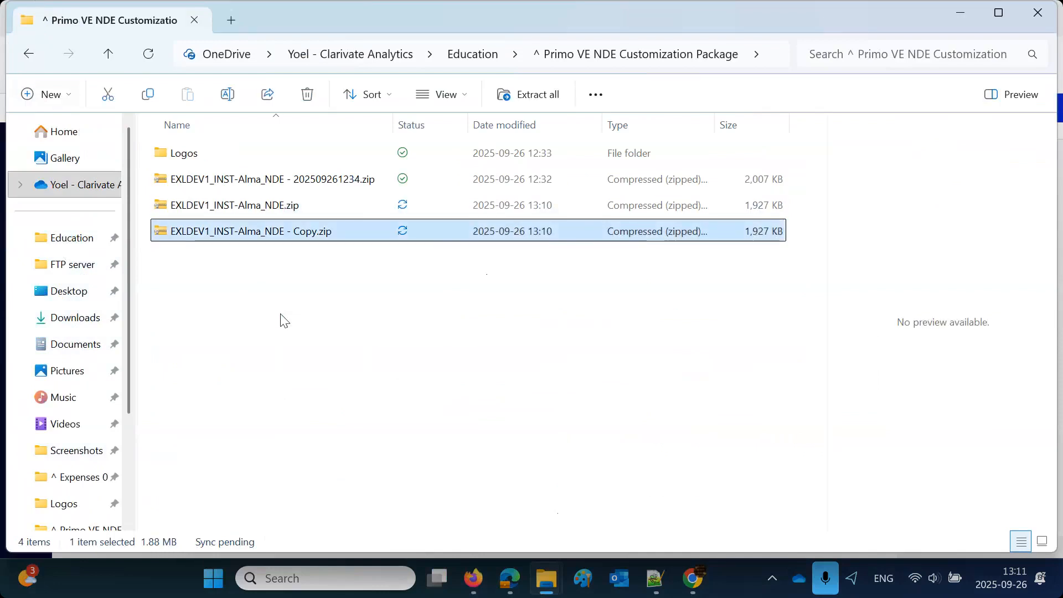
pyautogui.click(302, 209)
pyautogui.moveTo(294, 209); pyautogui.dragTo(317, 216)
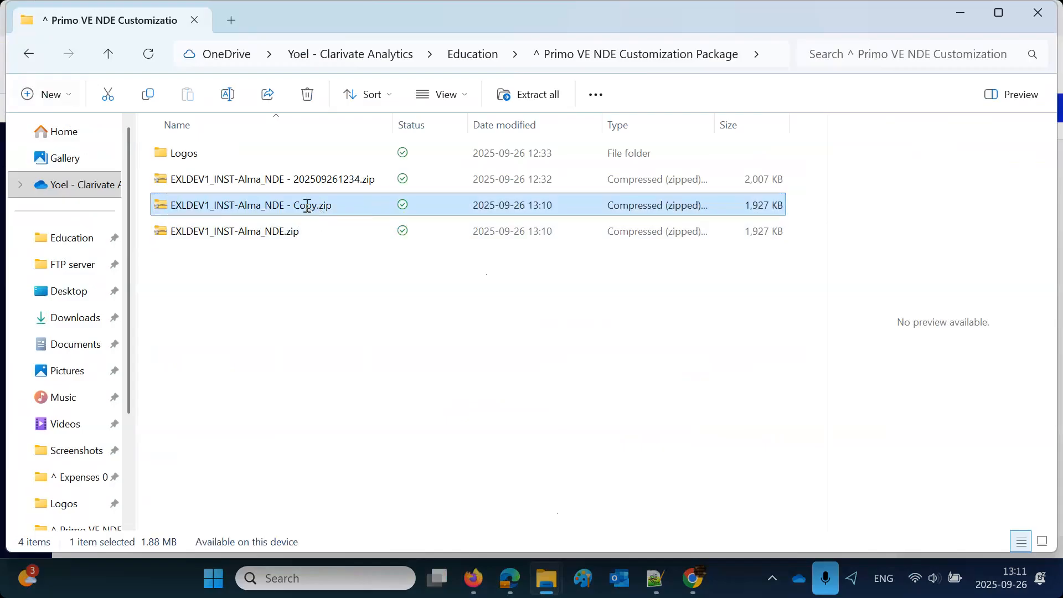
pyautogui.click(307, 205)
pyautogui.doubleClick(307, 205)
pyautogui.click(297, 202)
pyautogui.moveTo(298, 202); pyautogui.dragTo(316, 212)
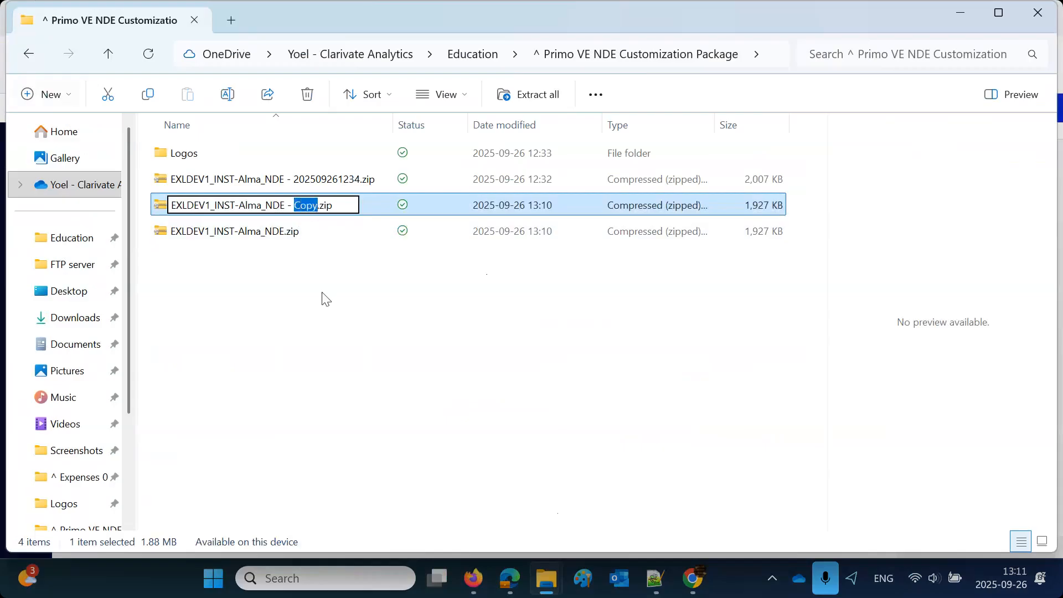
pyautogui.write('20250926')
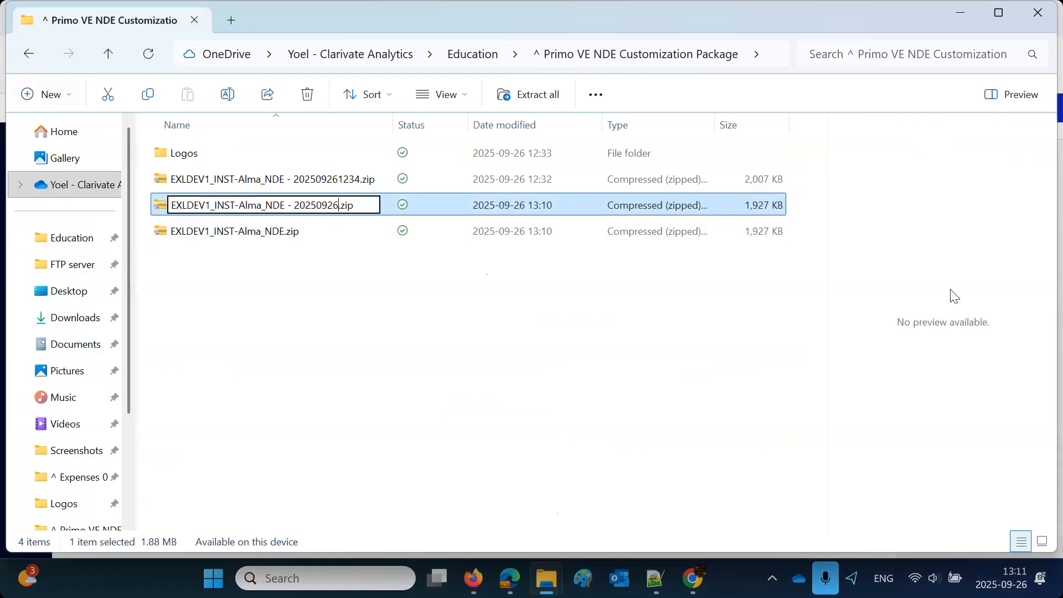
pyautogui.write('1311')
pyautogui.press('Return')
# Step: Extract EXLDEV1_INST-Alma_NDE.zip into the current folder with 7-Zip
pyautogui.click(262, 238)
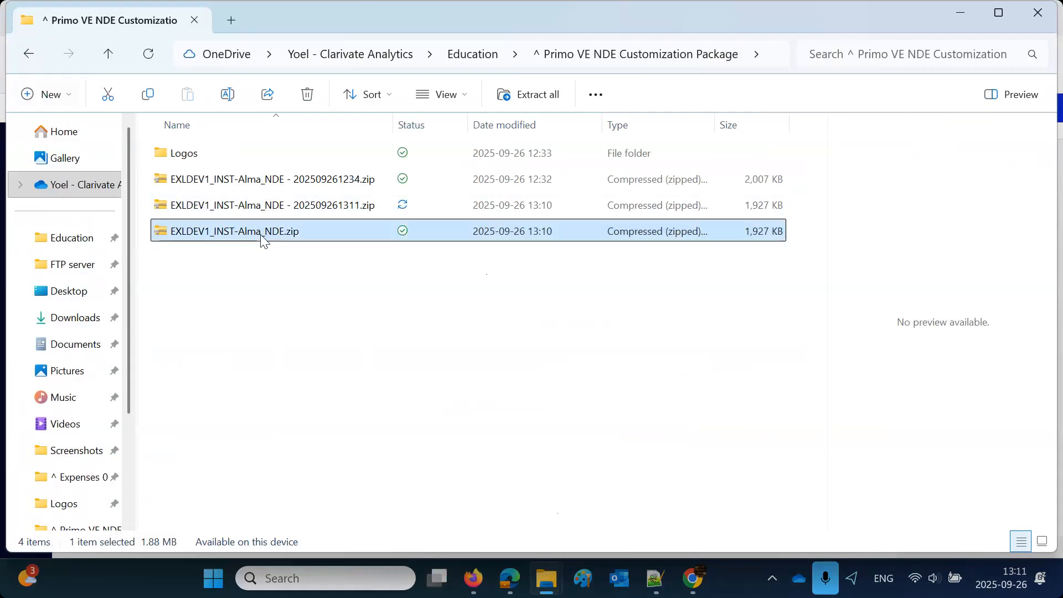
pyautogui.rightClick(262, 239)
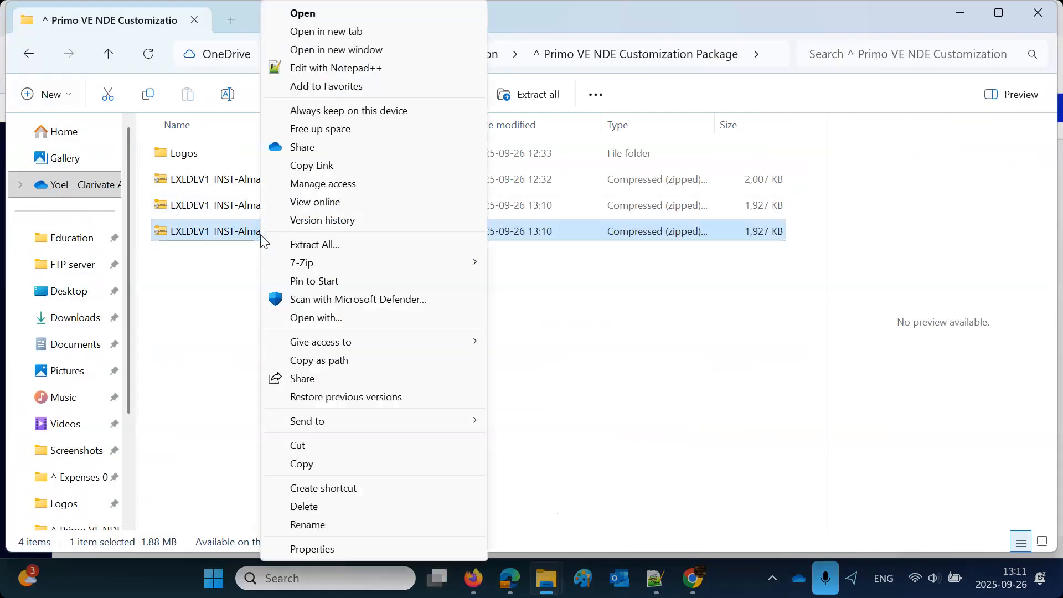
pyautogui.moveTo(323, 266)
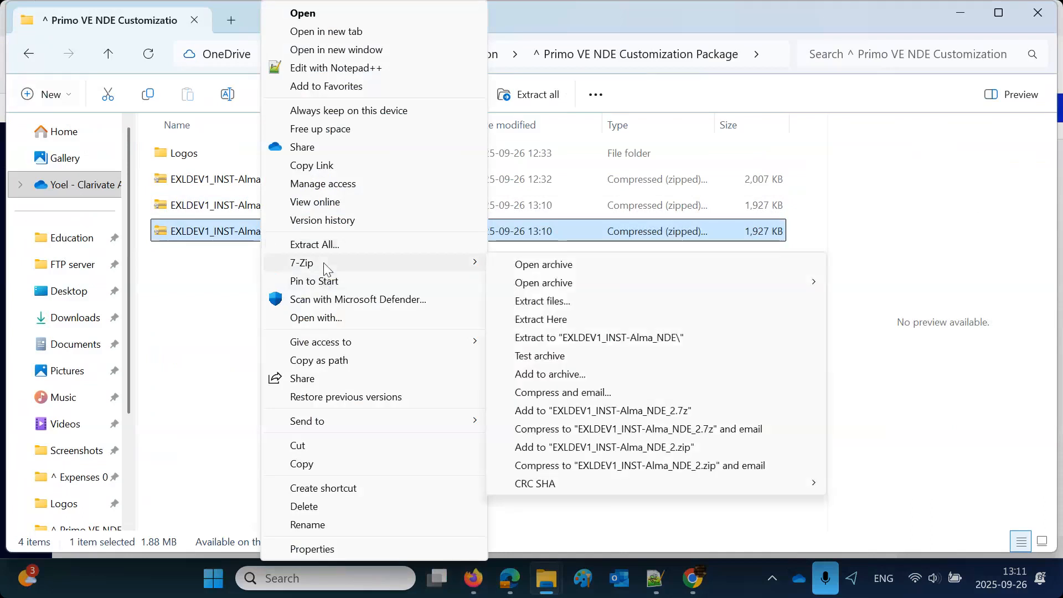
pyautogui.click(573, 320)
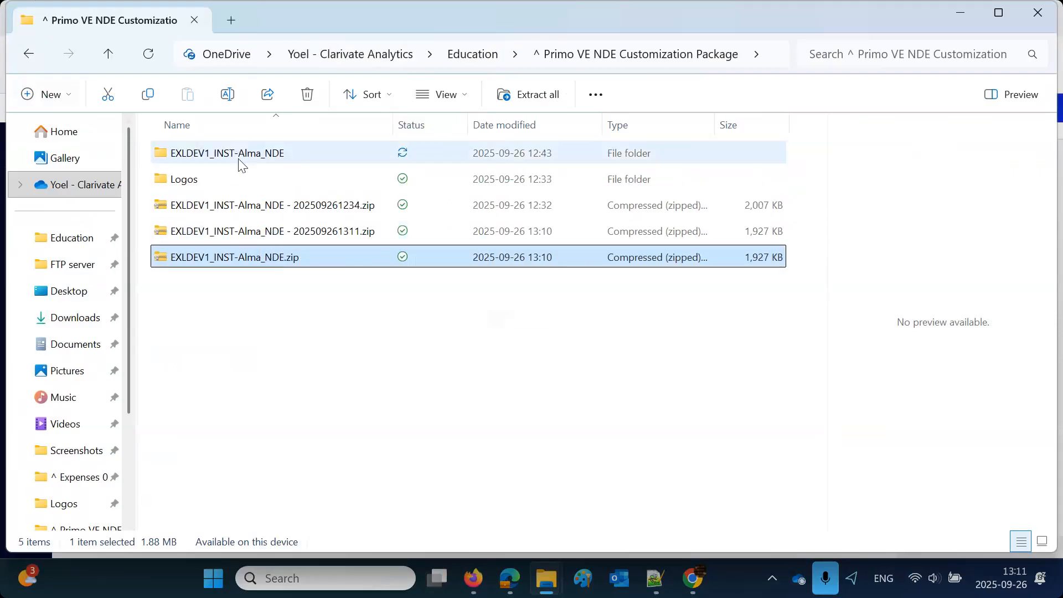
# Step: Open the assets folder inside the extracted EXLDEV1_INST-Alma_NDE folder and go to its images subfolder with library-logo.png
pyautogui.doubleClick(239, 160)
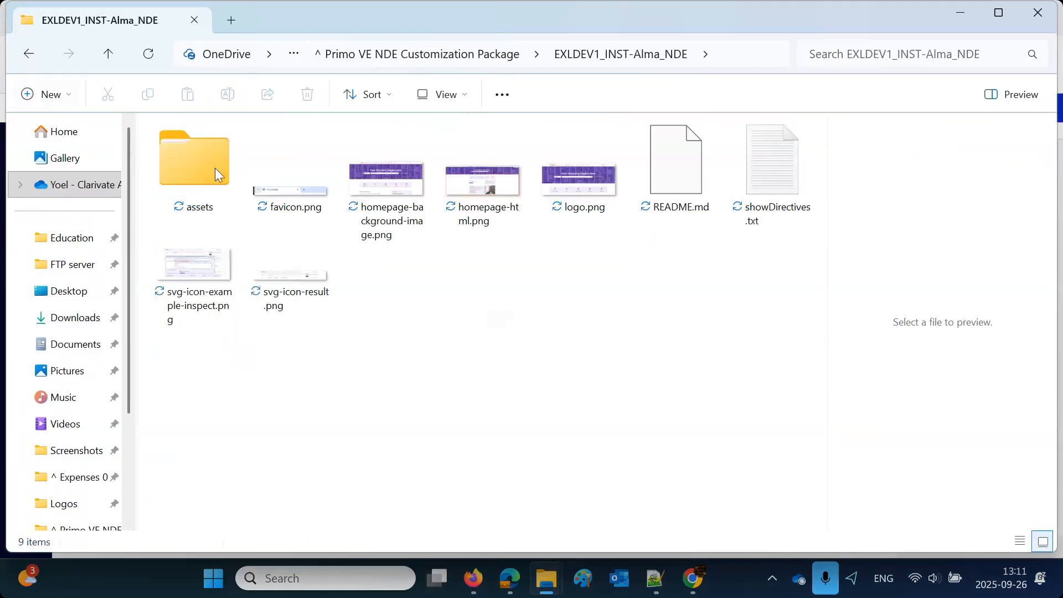
pyautogui.click(184, 175)
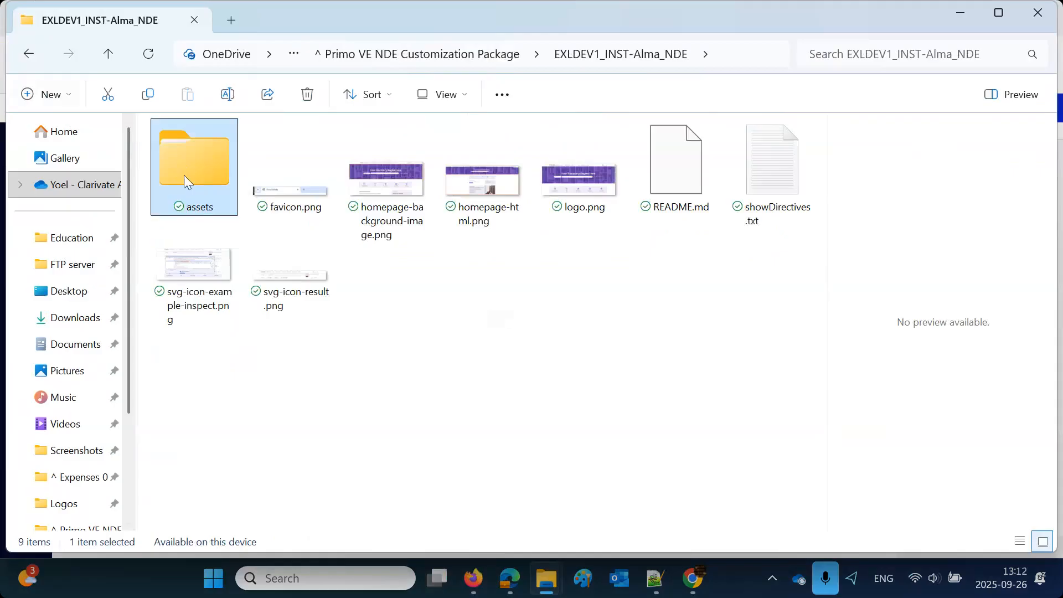
pyautogui.doubleClick(184, 175)
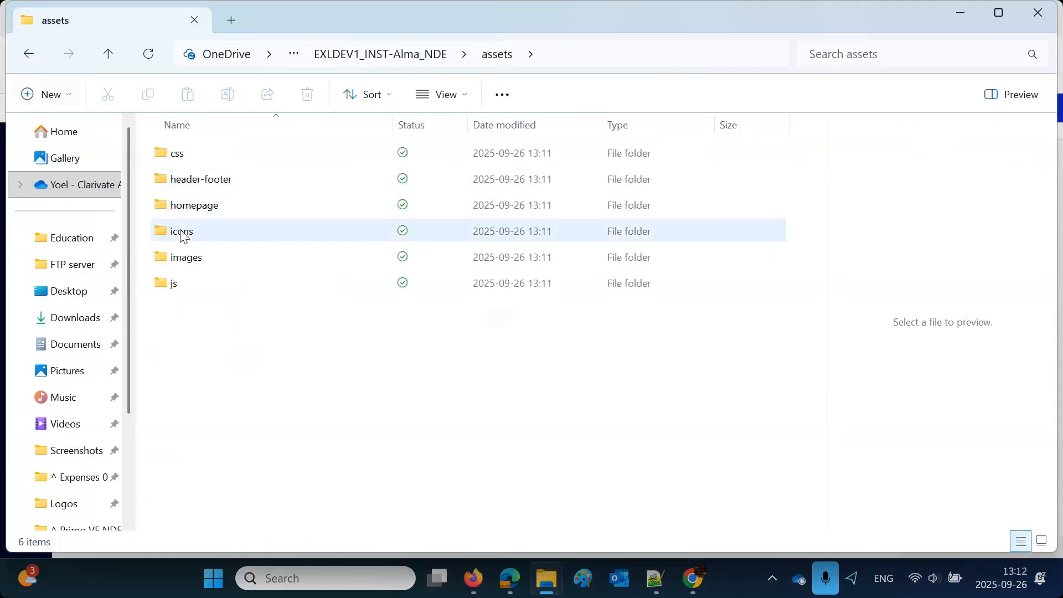
pyautogui.doubleClick(177, 260)
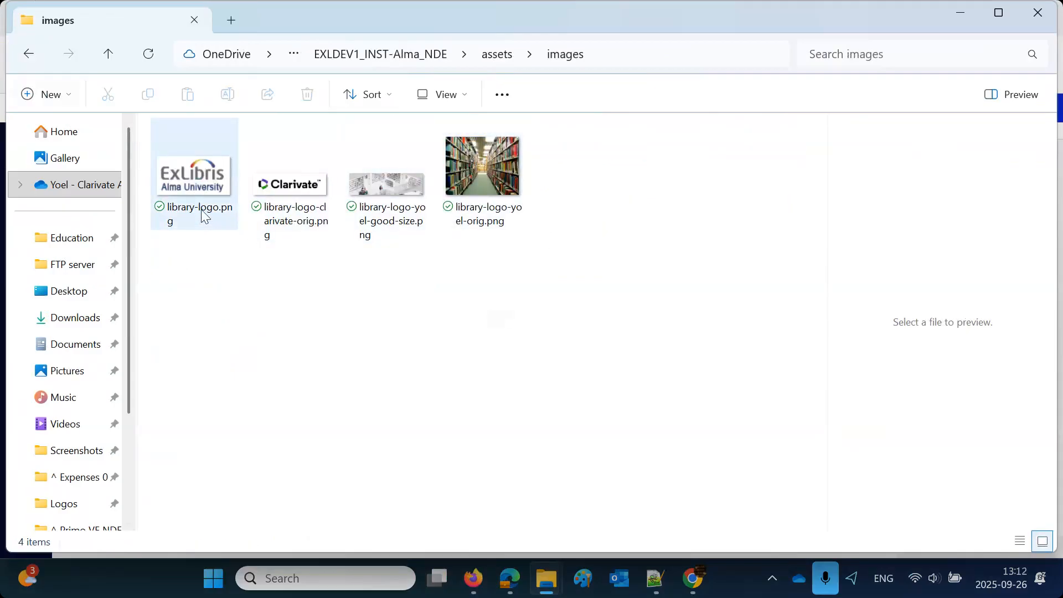
pyautogui.moveTo(204, 215)
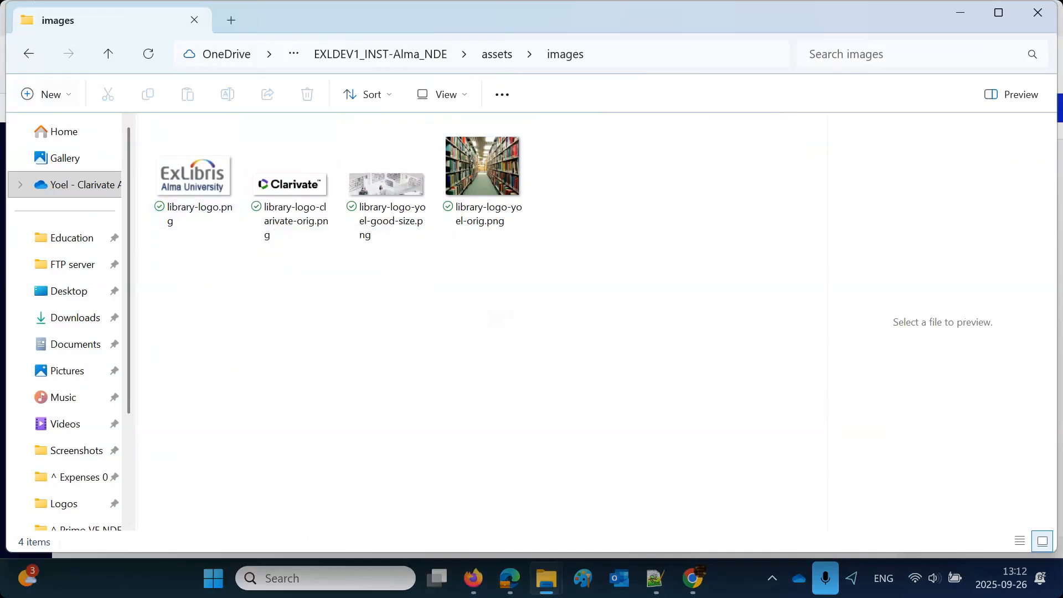
# Step: Switch to the blog post in Firefox and read section TWO on the library logo's folder and file name
pyautogui.click(477, 579)
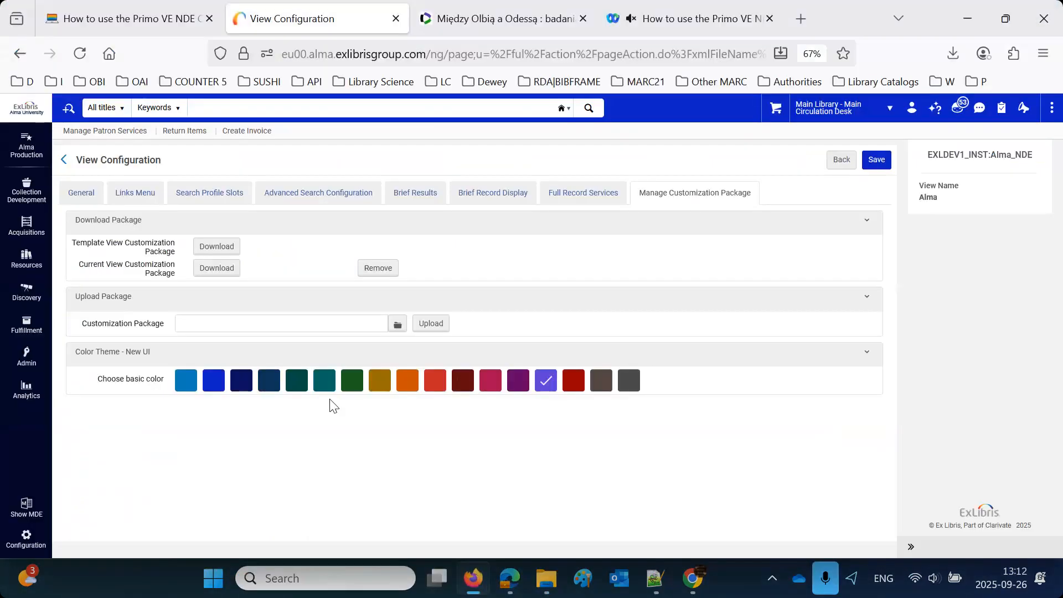
pyautogui.click(127, 18)
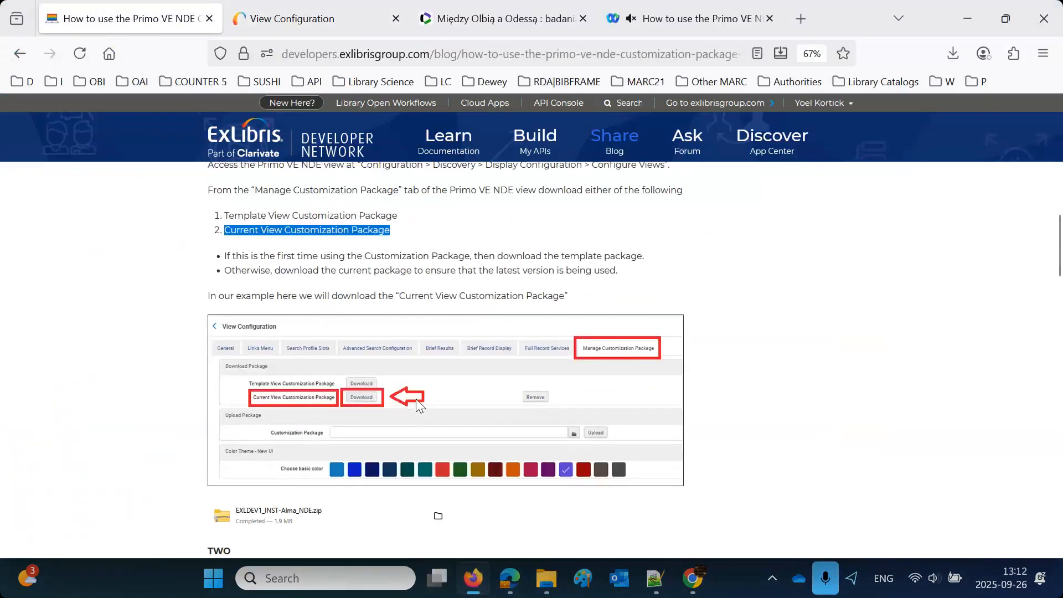
pyautogui.scroll(-6, 416, 398)
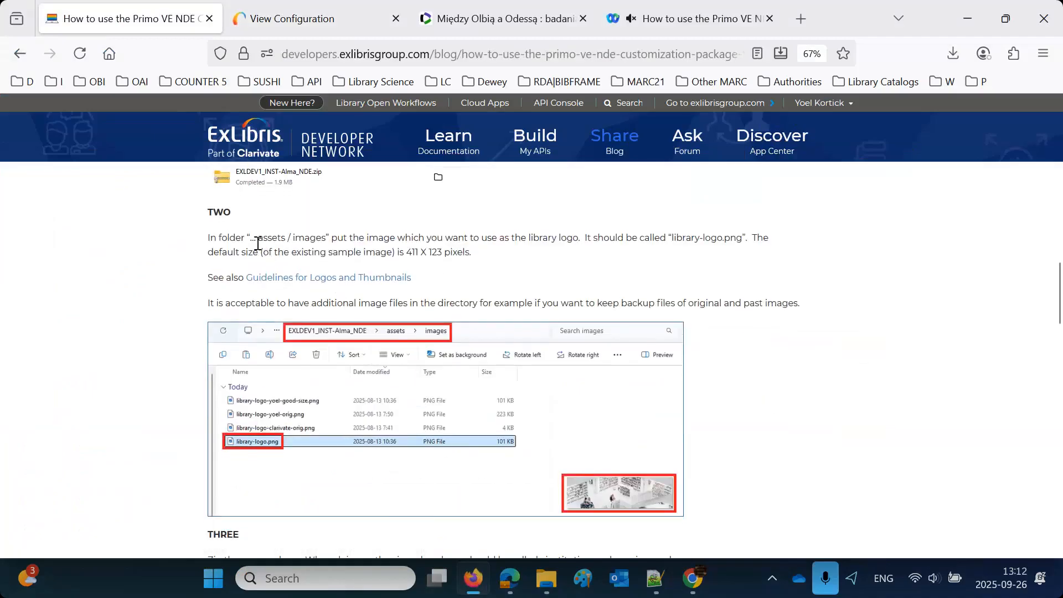
pyautogui.moveTo(212, 237); pyautogui.dragTo(749, 241)
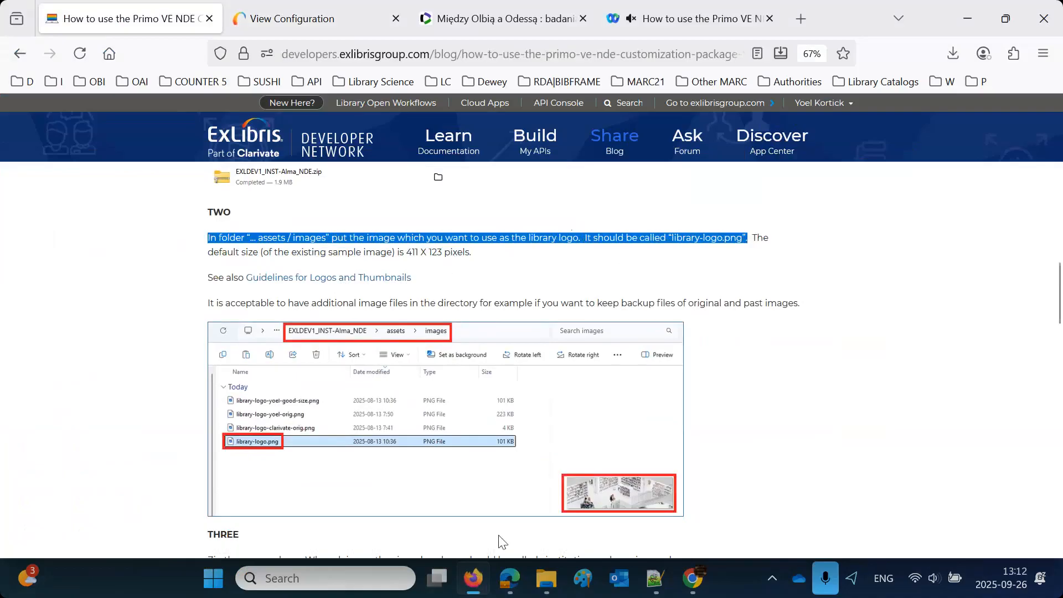
# Step: From the Logos folder in File Explorer, view ExLibris_Part_of_Clarivate_Blue_Background_Logo.png in Photos and check its pixel dimensions without resizing it
pyautogui.click(548, 581)
pyautogui.click(387, 500)
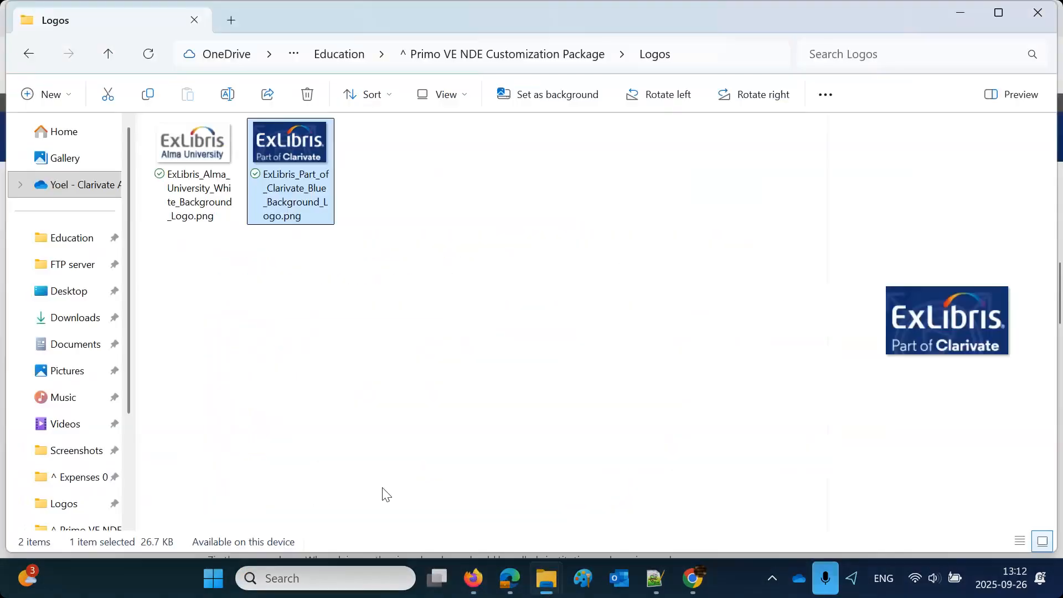
pyautogui.doubleClick(284, 135)
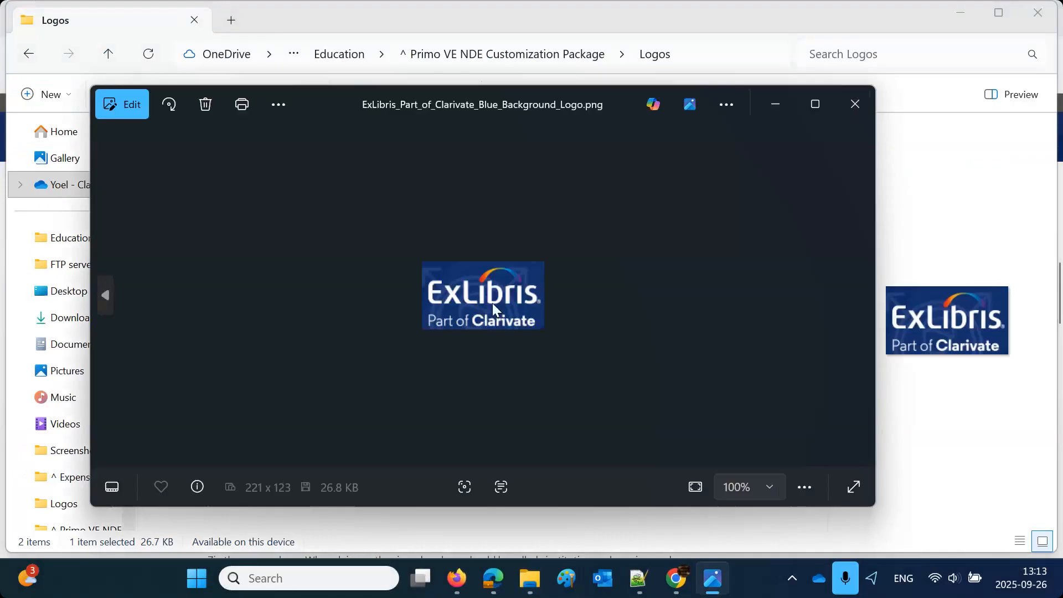
pyautogui.rightClick(492, 304)
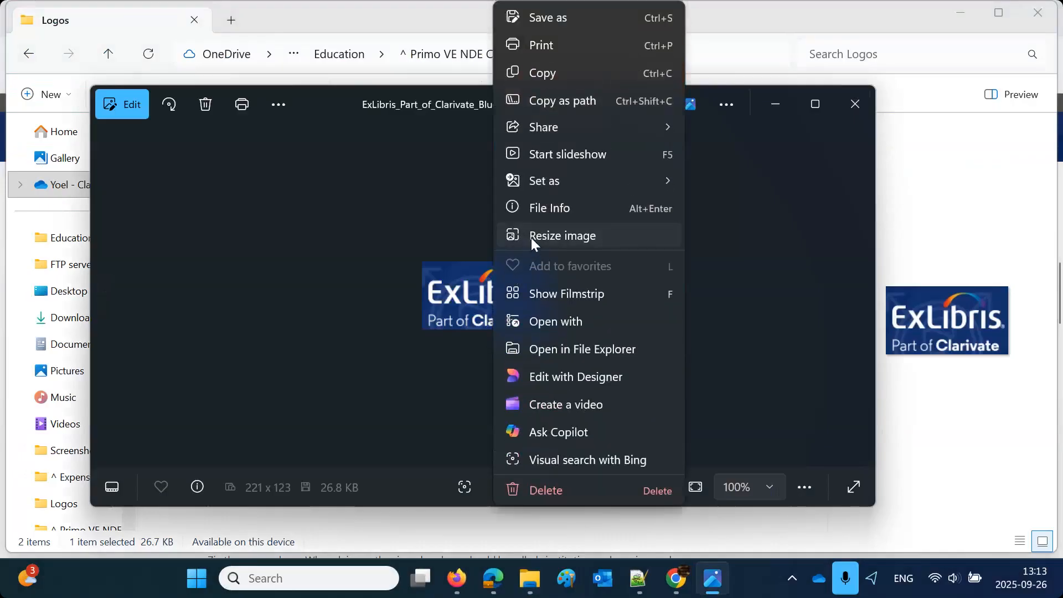
pyautogui.click(531, 237)
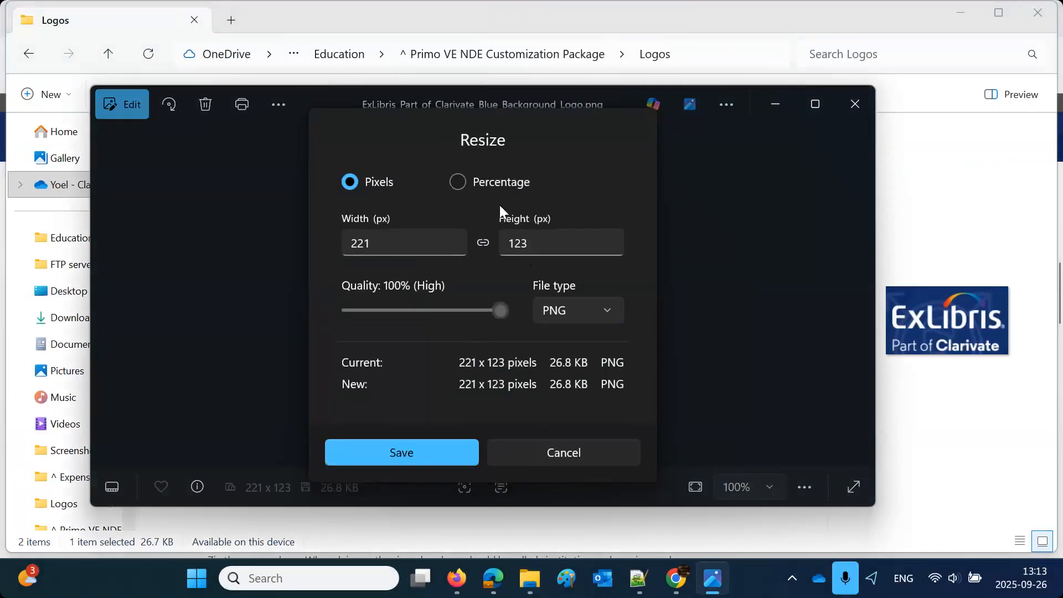
pyautogui.click(563, 453)
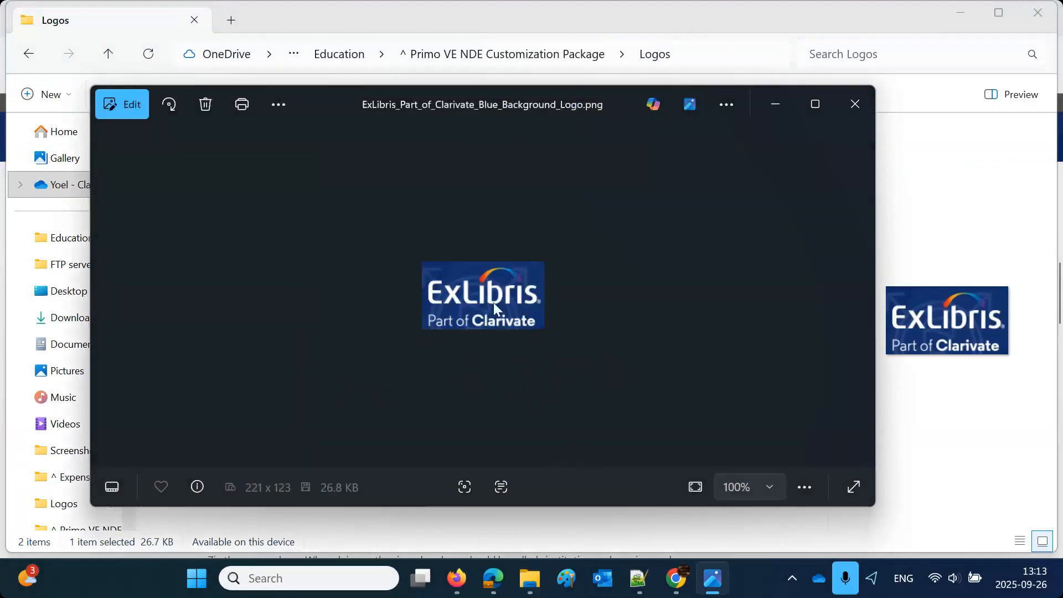
pyautogui.click(854, 105)
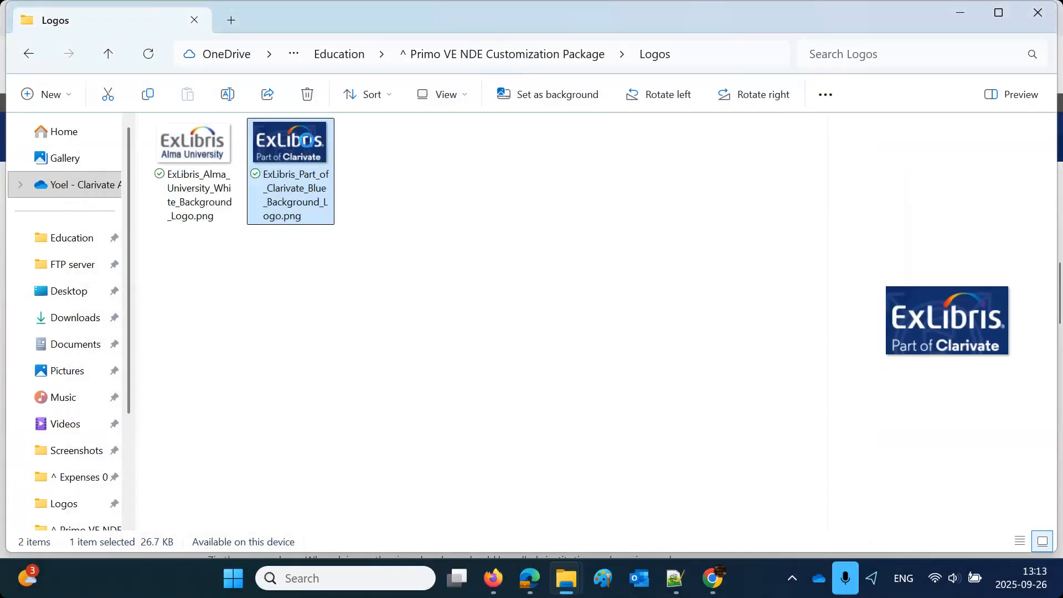
# Step: Copy ExLibris_Part_of_Clarivate_Blue_Background_Logo.png from the Logos folder to the clipboard
pyautogui.rightClick(308, 188)
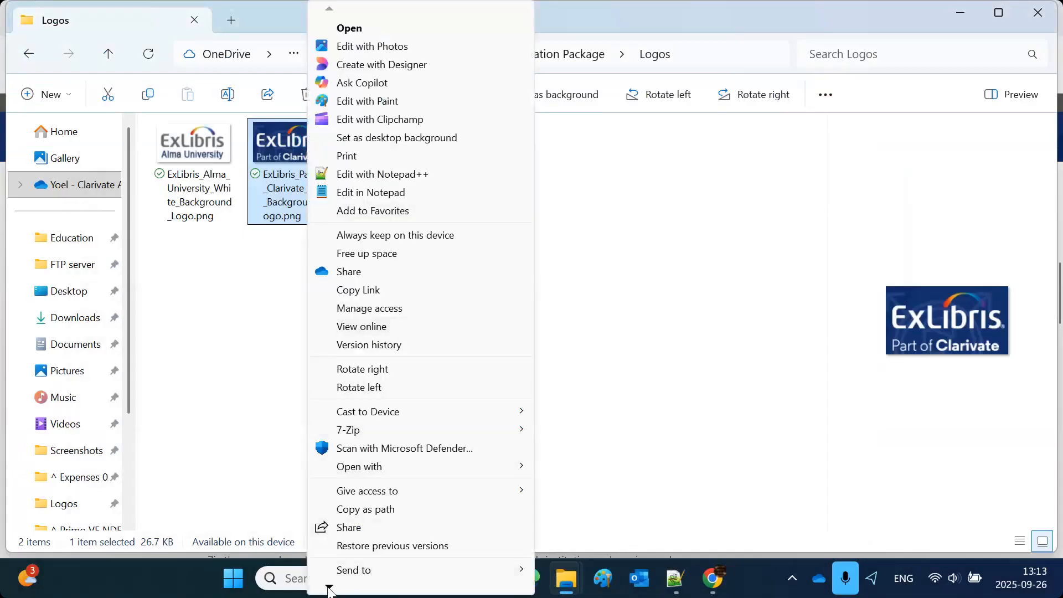
pyautogui.moveTo(330, 590)
pyautogui.click(352, 520)
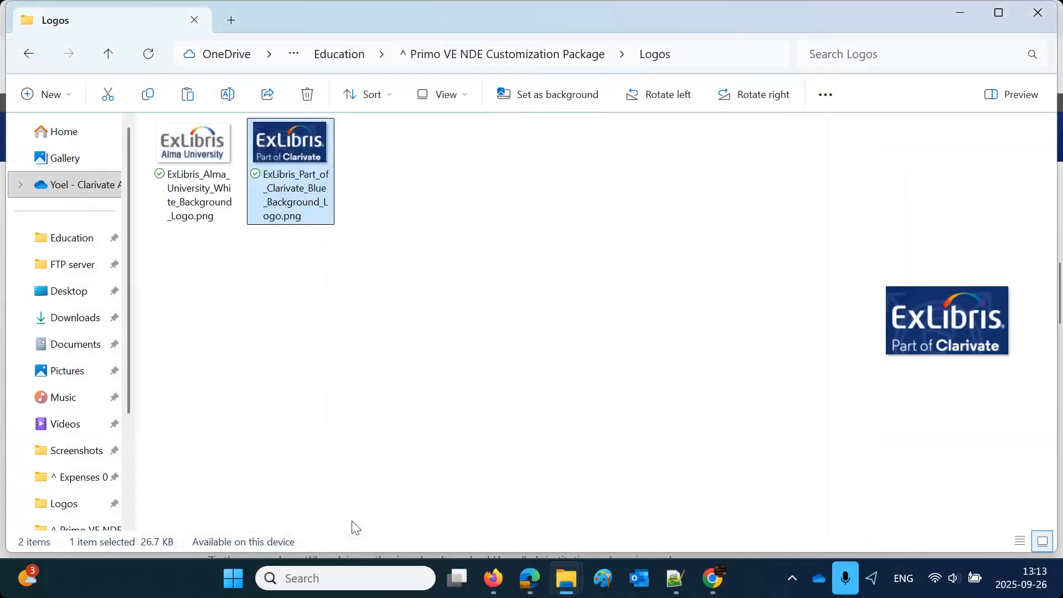
# Step: Paste the copied blue-background logo into the assets/images folder of the extracted EXLDEV1_INST-Alma_NDE package
pyautogui.click(466, 57)
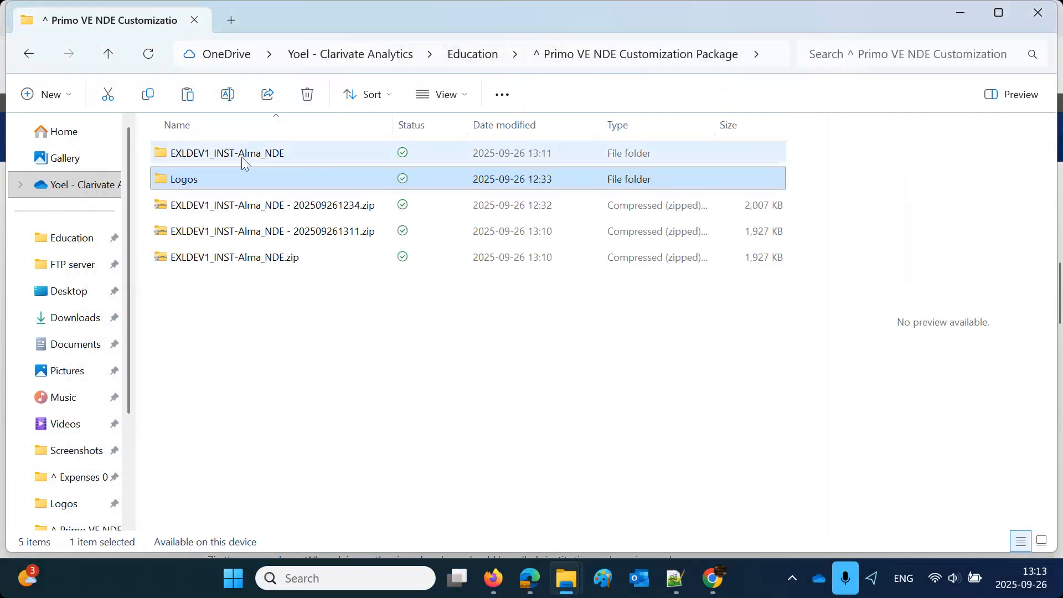
pyautogui.moveTo(239, 159)
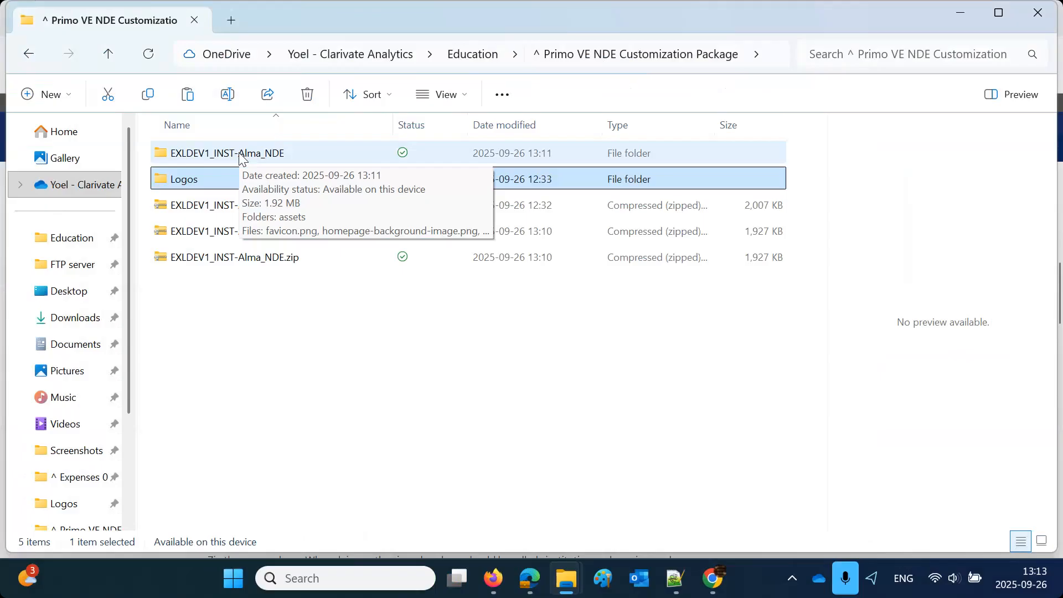
pyautogui.doubleClick(242, 159)
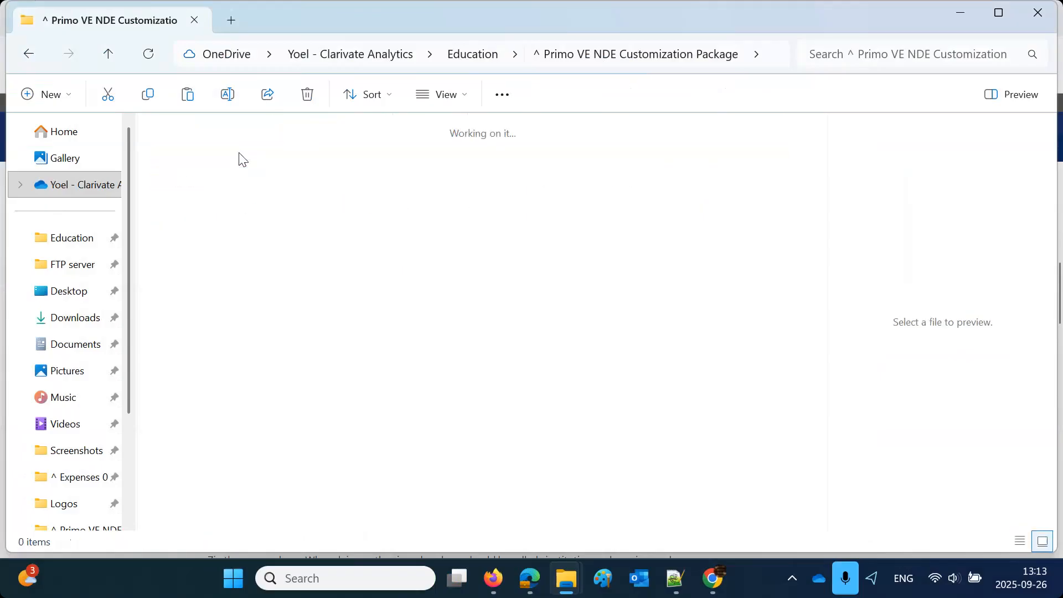
pyautogui.doubleClick(191, 169)
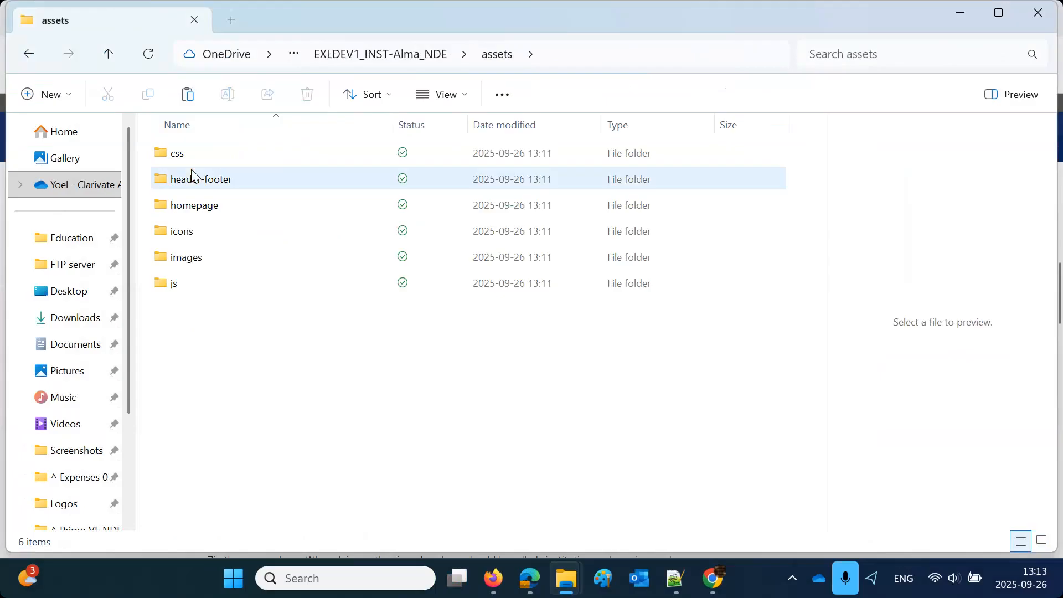
pyautogui.doubleClick(188, 264)
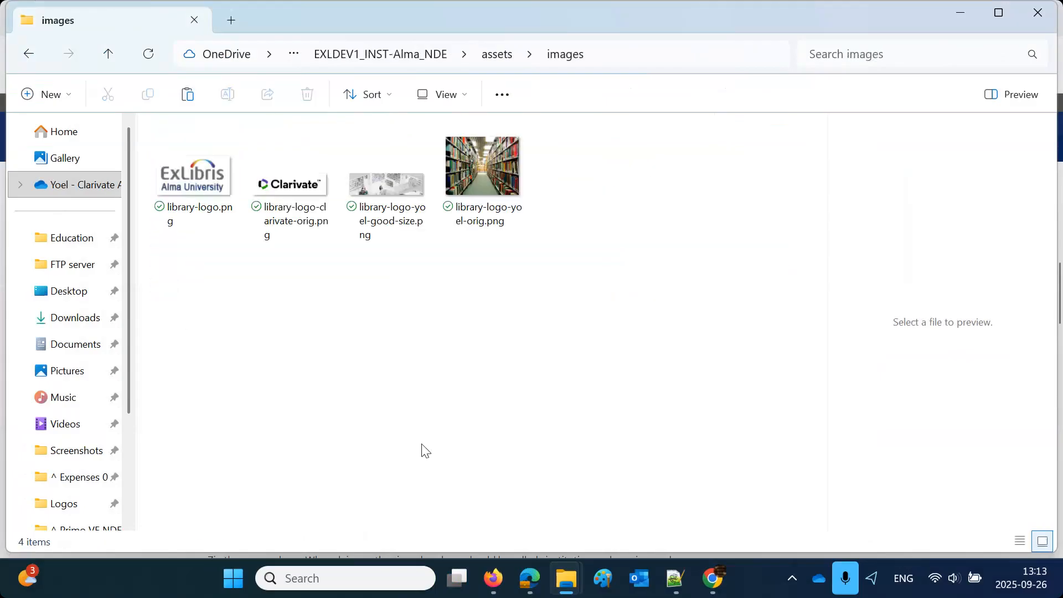
pyautogui.hotkey('ctrl', 'v')
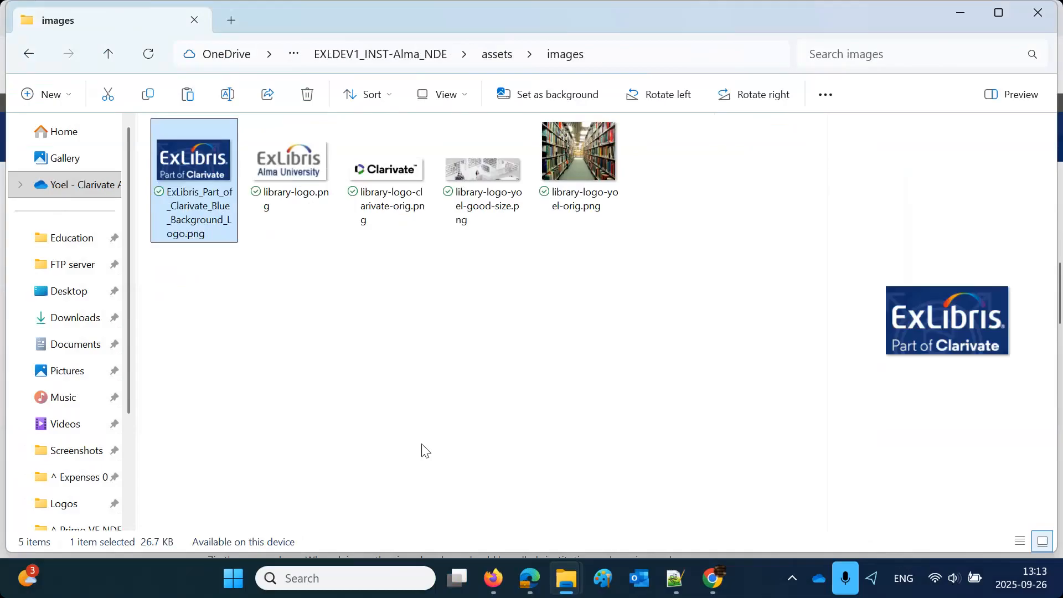
# Step: Rename the existing library-logo.png in the images folder as library-logo-alma-university.png
pyautogui.click(308, 194)
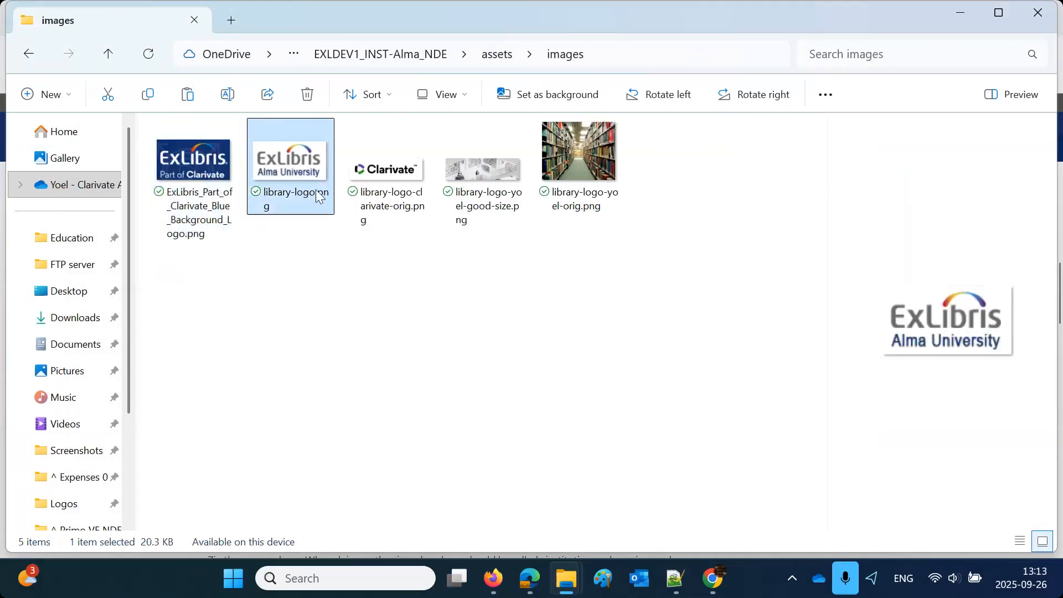
pyautogui.click(316, 191)
pyautogui.click(310, 192)
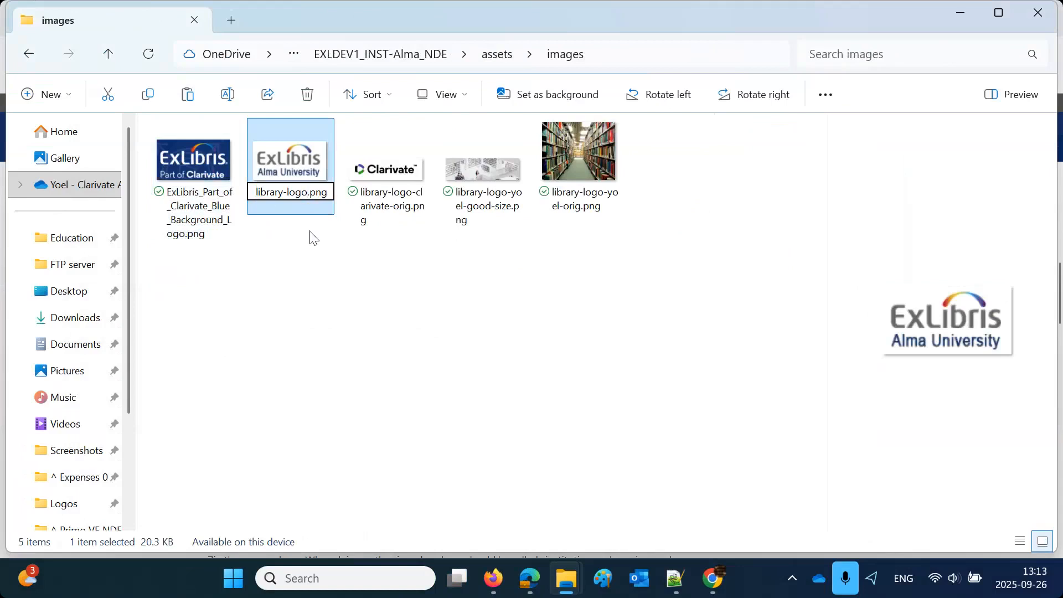
pyautogui.write('-alma-')
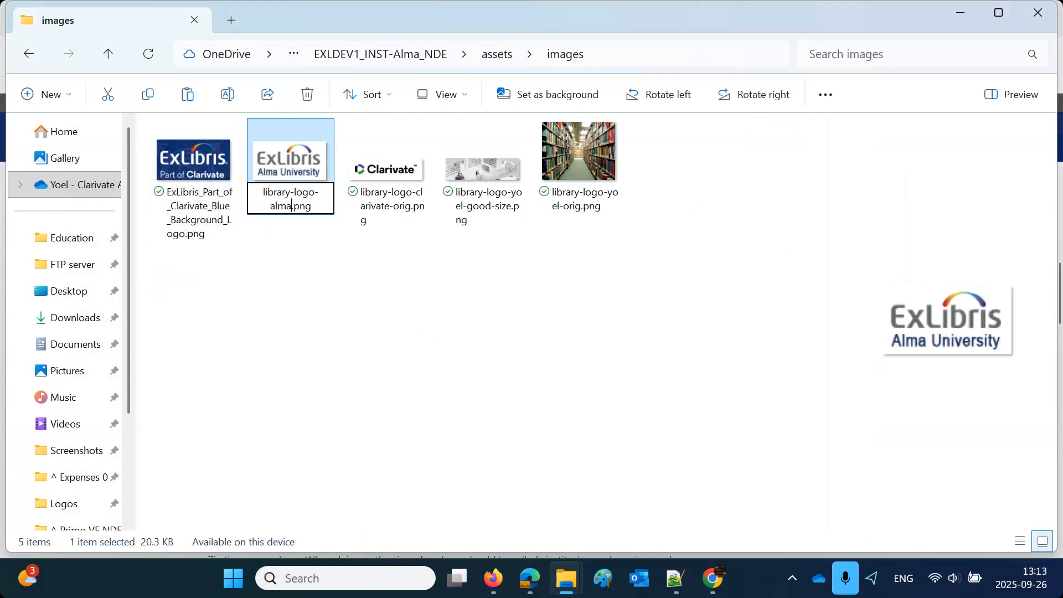
pyautogui.write('university')
# Step: Rename the pasted ExLibris_Part_of_Clarivate_Blue_Background_Logo.png as library-logo.png
pyautogui.click(185, 216)
pyautogui.click(182, 202)
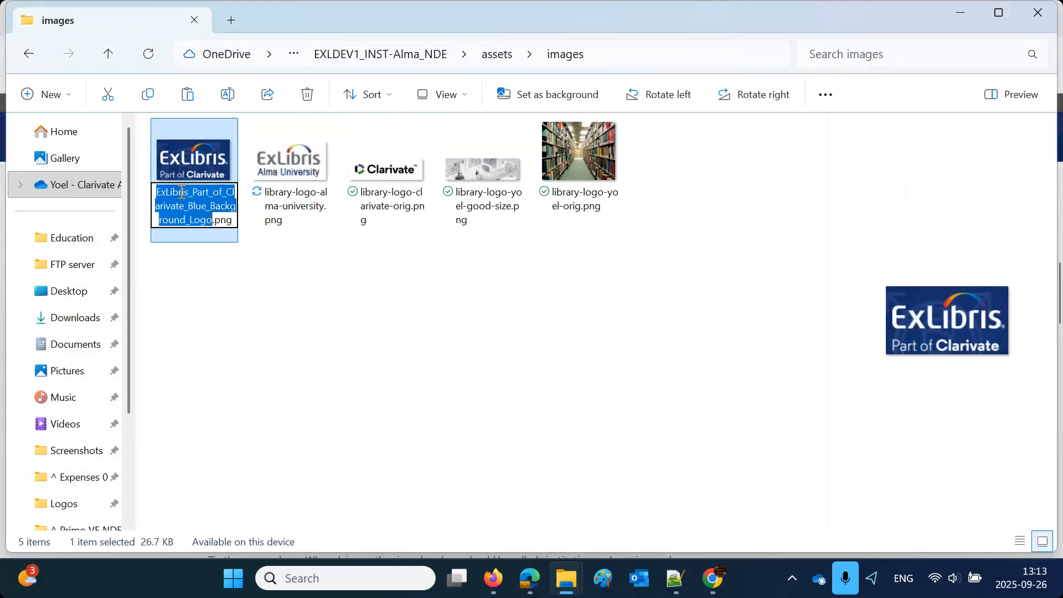
pyautogui.moveTo(156, 191); pyautogui.dragTo(191, 220)
pyautogui.write('library-')
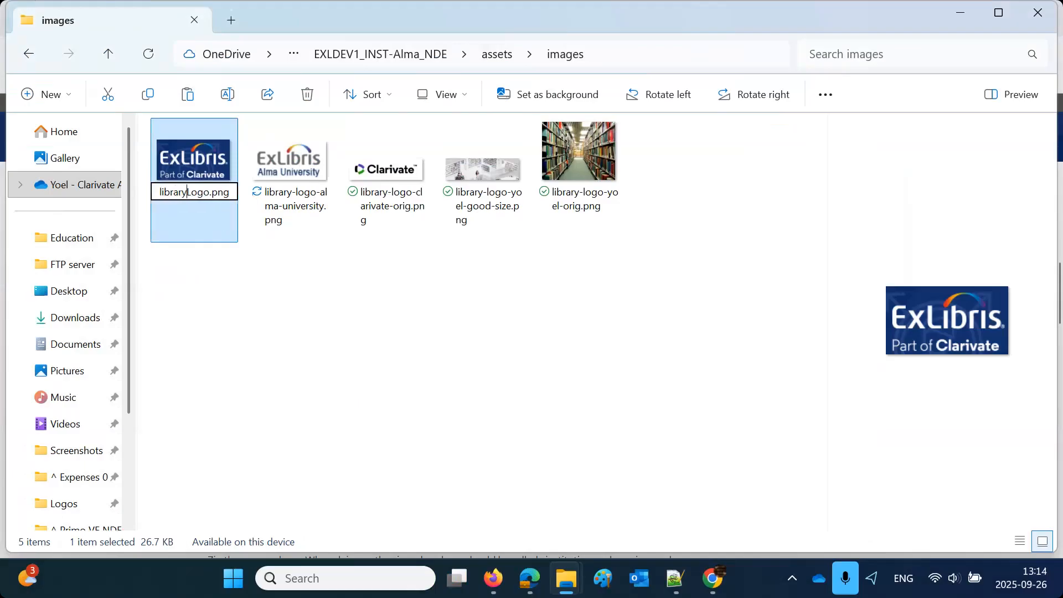
pyautogui.press('Delete')
pyautogui.write('l')
pyautogui.click(257, 406)
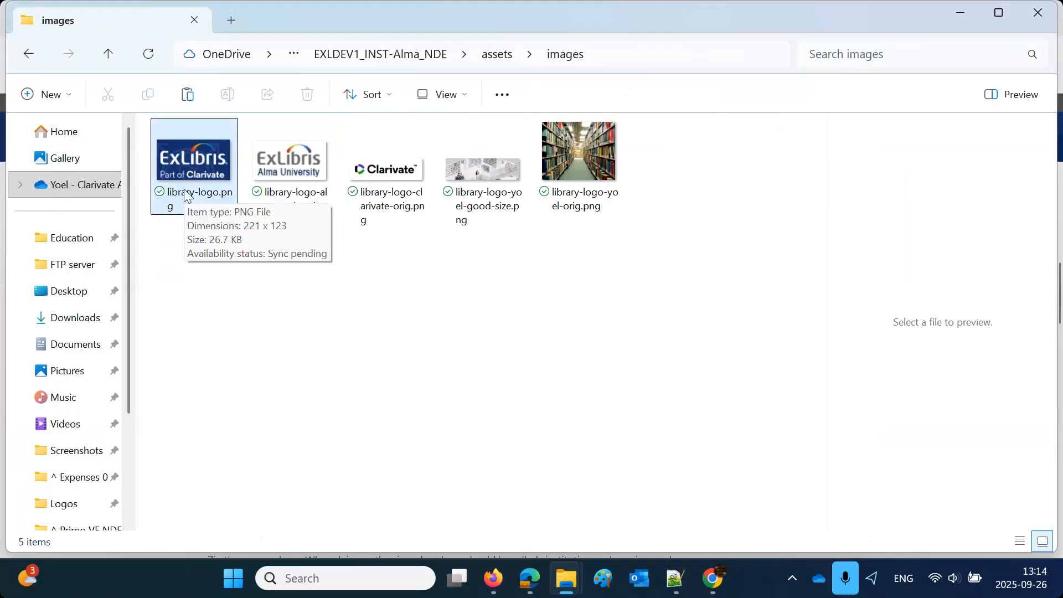
# Step: Read the Firefox blog post's section TWO note on keeping additional image files and compare it with the images folder in File Explorer
pyautogui.click(493, 578)
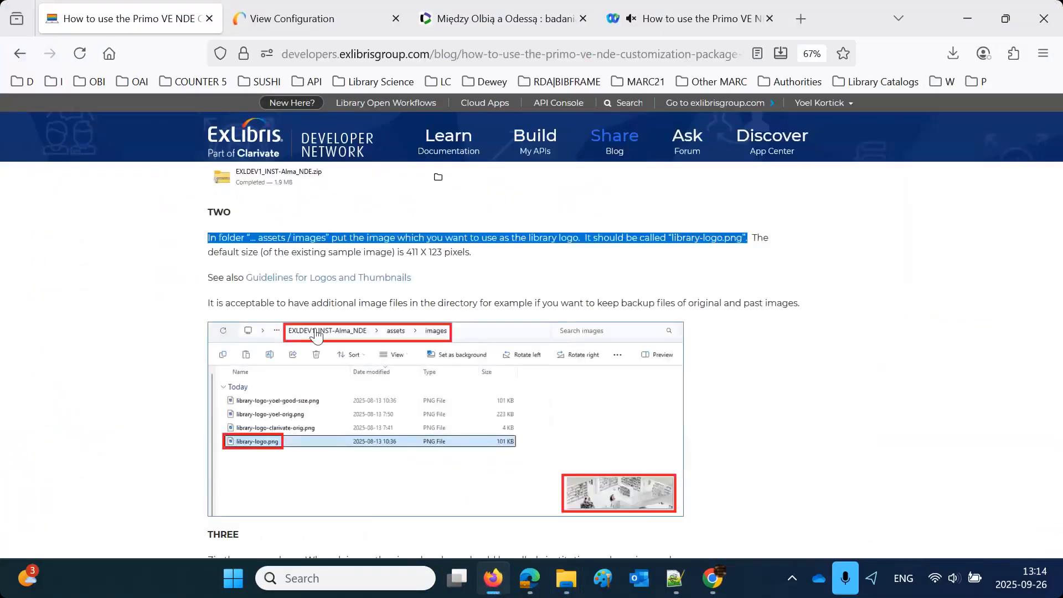
pyautogui.moveTo(242, 304); pyautogui.dragTo(504, 304)
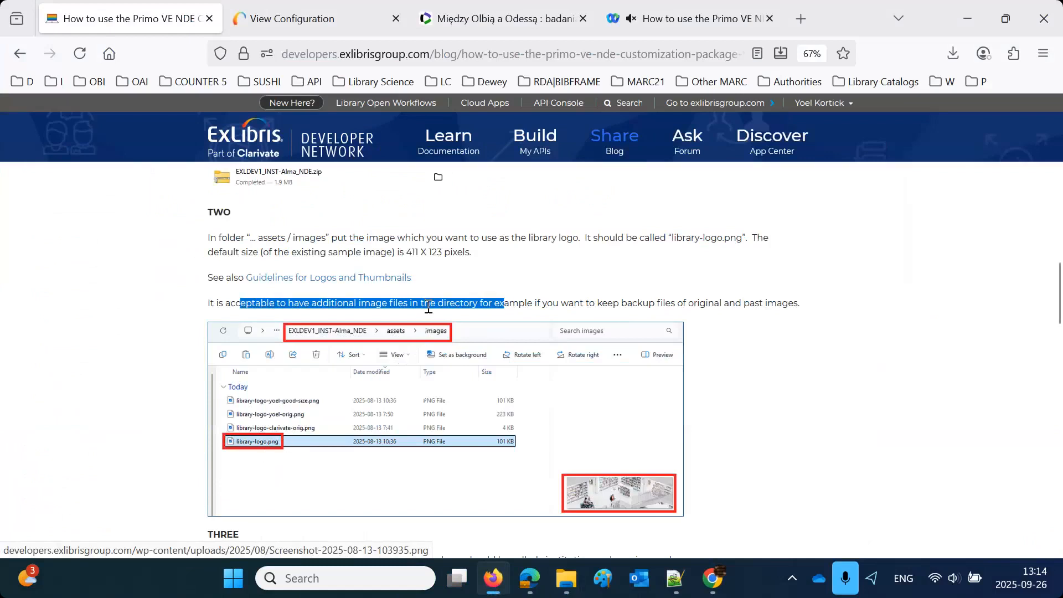
pyautogui.click(499, 304)
pyautogui.moveTo(224, 303); pyautogui.dragTo(815, 312)
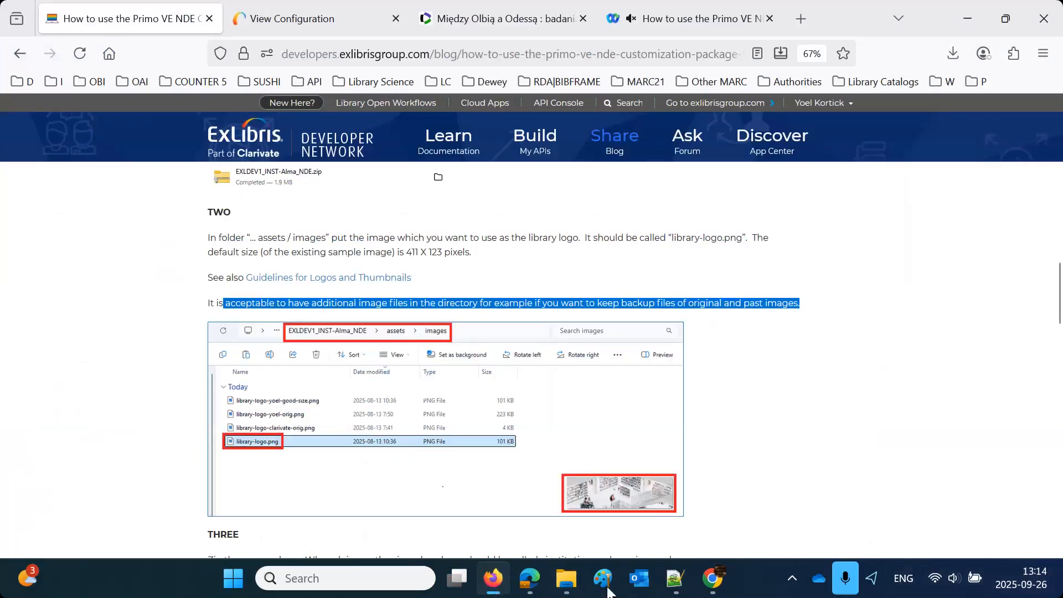
pyautogui.click(568, 584)
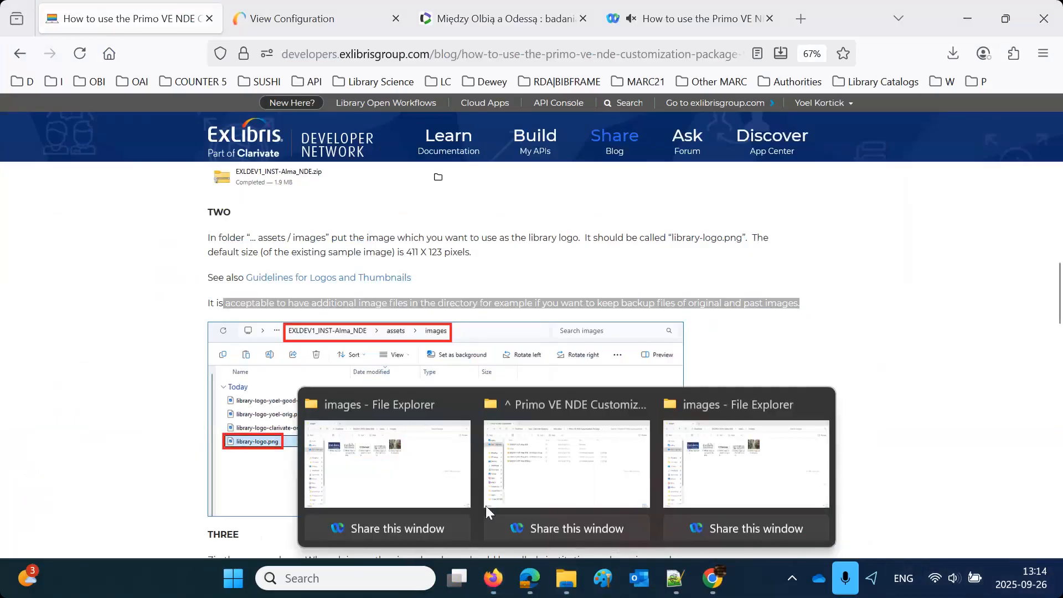
pyautogui.click(422, 494)
pyautogui.click(388, 166)
pyautogui.click(299, 167)
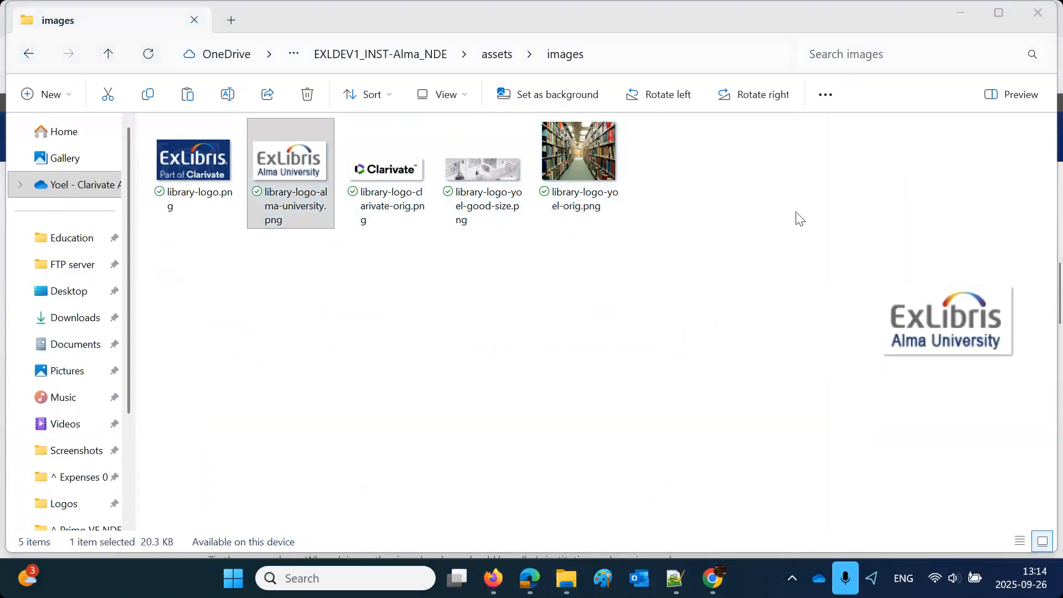
# Step: Switch to the blog post in Firefox and read section THREE on zipping and naming the new package
pyautogui.click(493, 577)
pyautogui.click(952, 440)
pyautogui.scroll(-2, 953, 440)
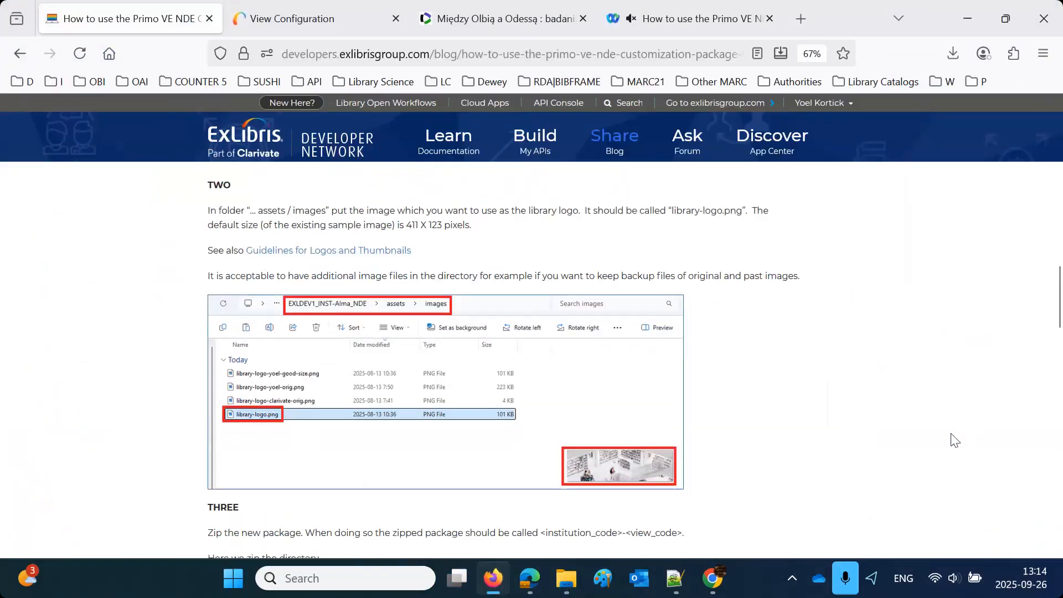
pyautogui.scroll(-6, 954, 440)
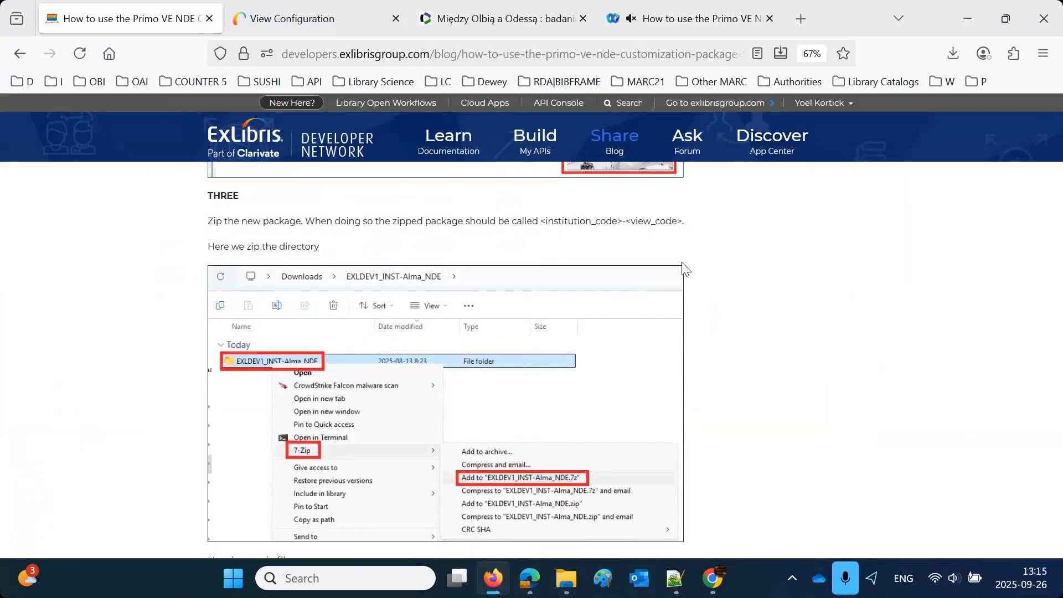
# Step: In File Explorer, return to the Primo VE NDE Customization Package folder and delete the old EXLDEV1_INST-Alma_NDE.zip
pyautogui.moveTo(572, 586)
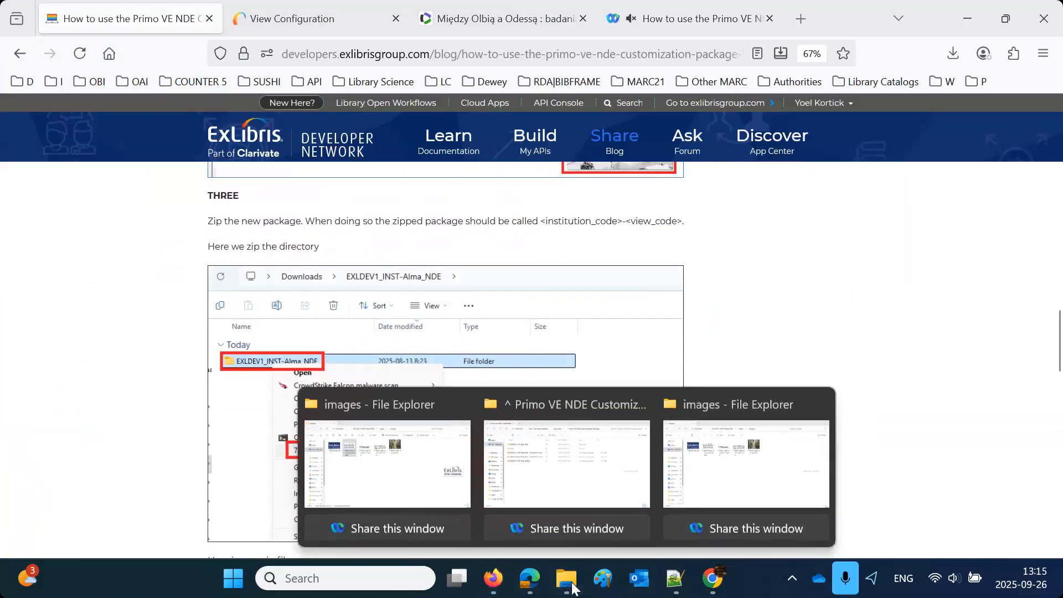
pyautogui.click(380, 505)
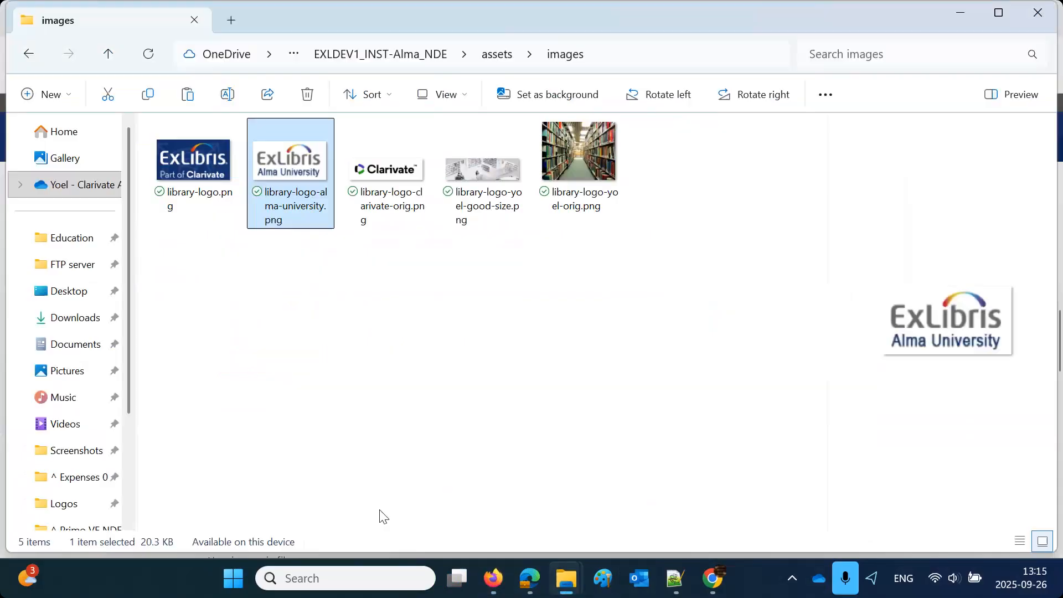
pyautogui.click(404, 54)
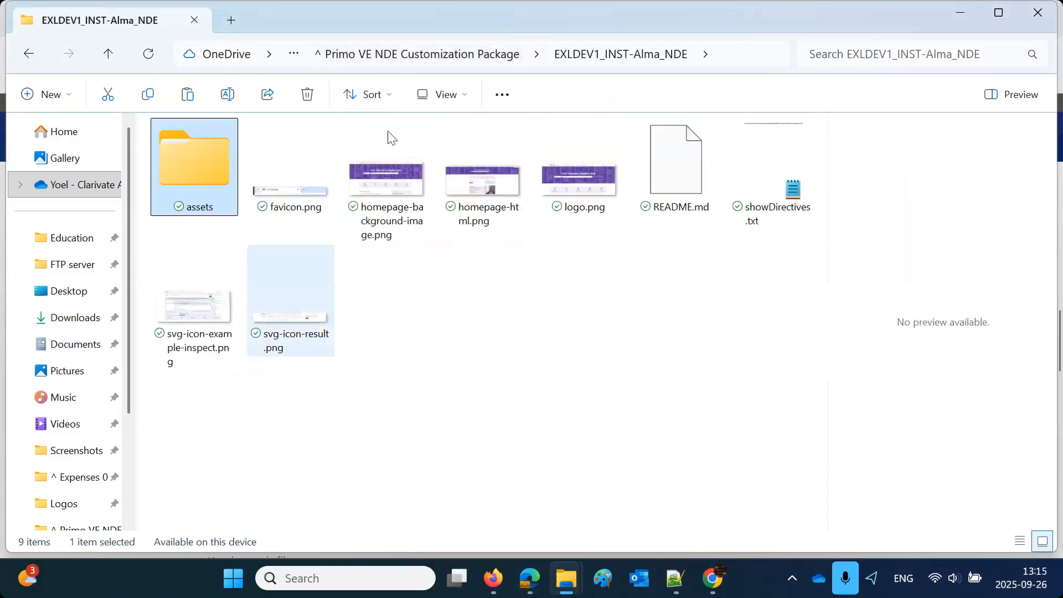
pyautogui.click(409, 56)
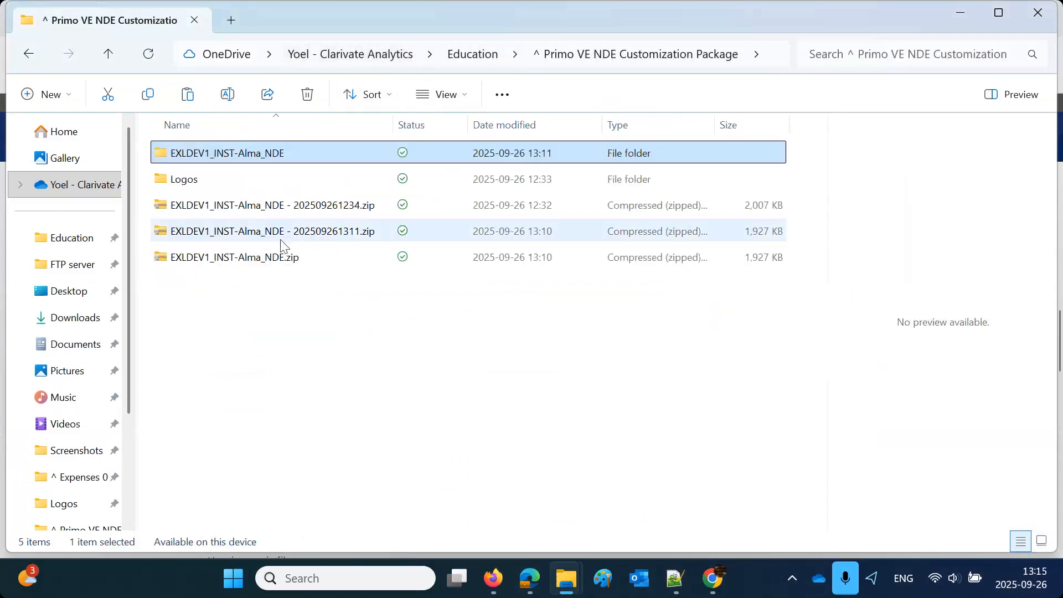
pyautogui.click(271, 259)
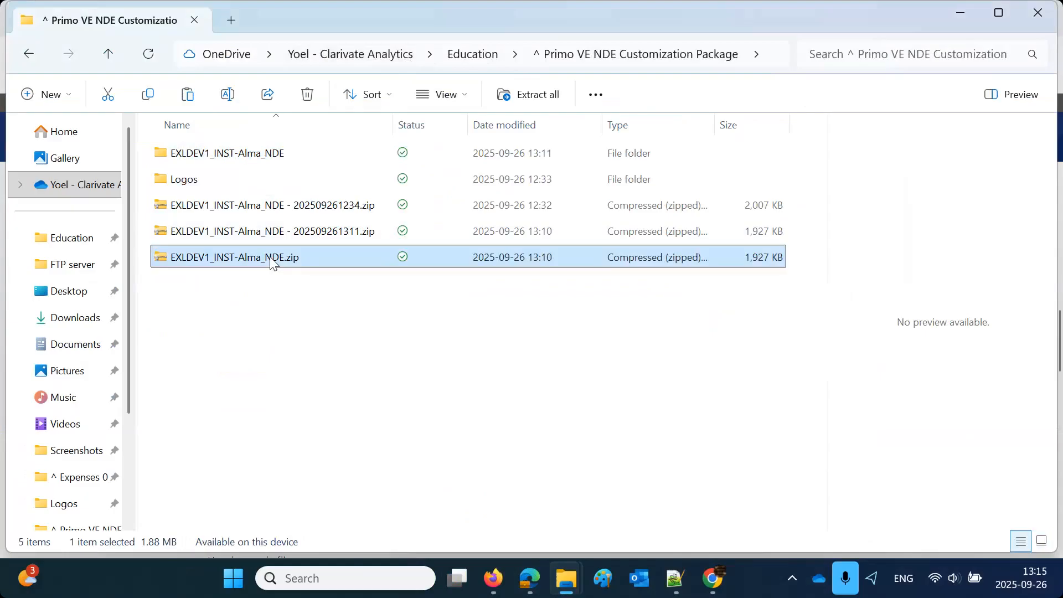
pyautogui.press('Delete')
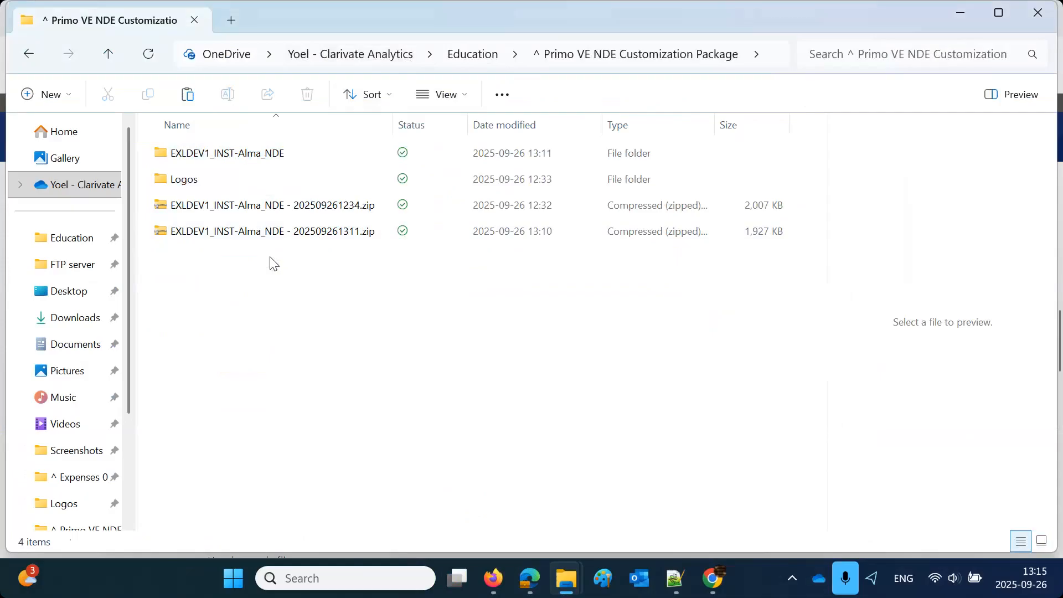
# Step: Compress the EXLDEV1_INST-Alma_NDE folder with 7-Zip into EXLDEV1_INST-Alma_NDE.zip and select the new archive
pyautogui.rightClick(263, 158)
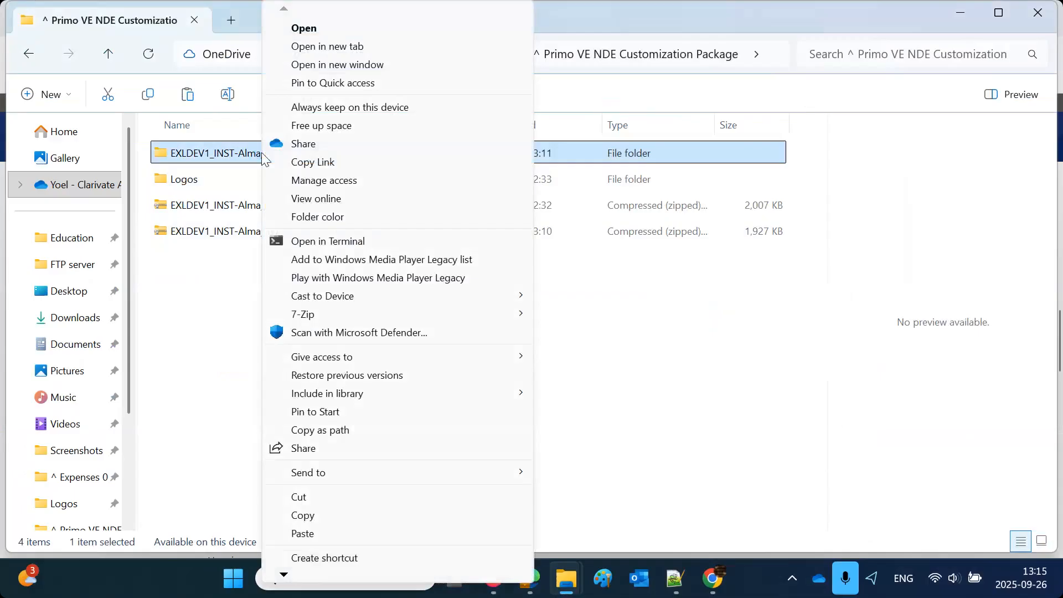
pyautogui.moveTo(318, 316)
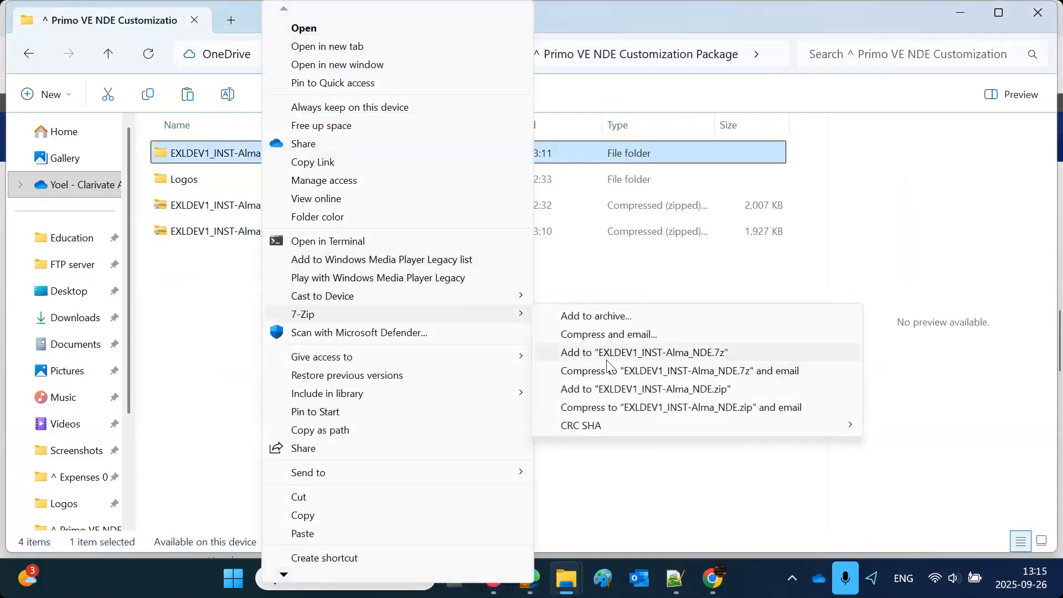
pyautogui.click(618, 389)
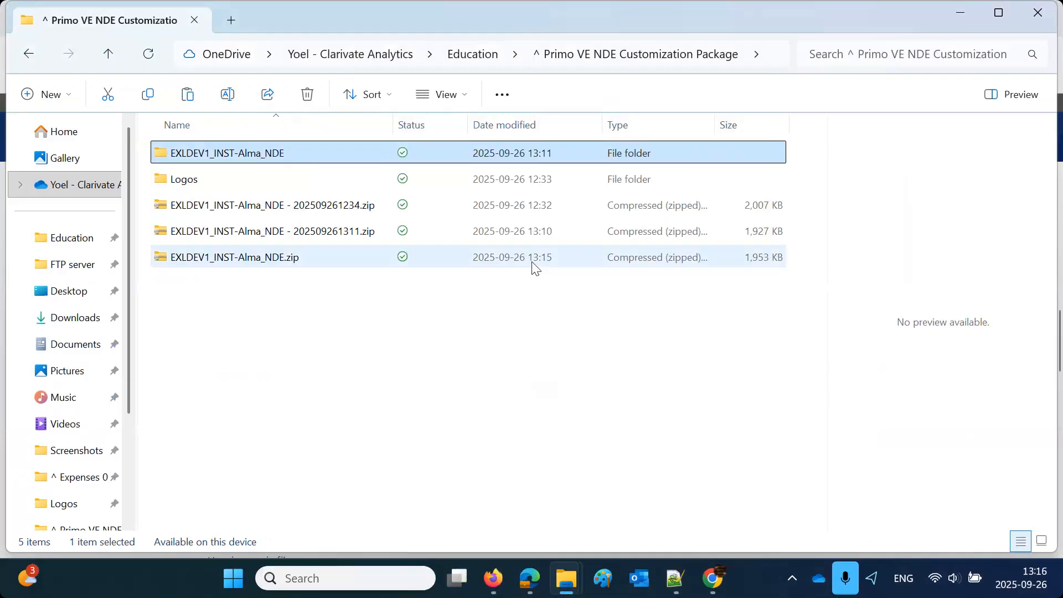
pyautogui.click(278, 263)
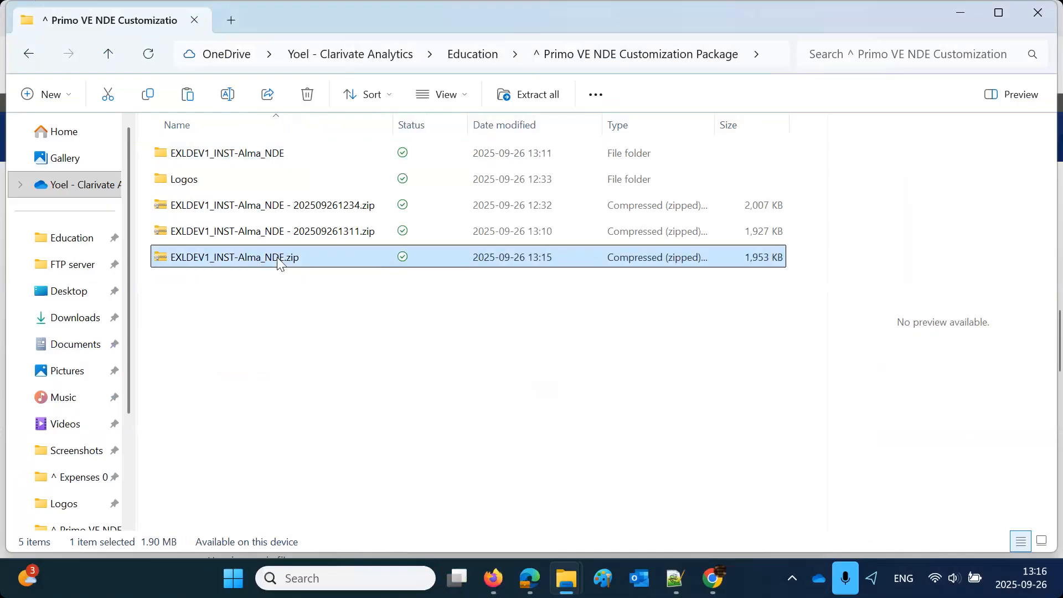
# Step: In Firefox's Alma View Configuration for EXLDEV1_INST:Alma_NDE, upload EXLDEV1_INST-Alma_NDE.zip from the Primo VE NDE Customization Package folder and save the view
pyautogui.click(490, 587)
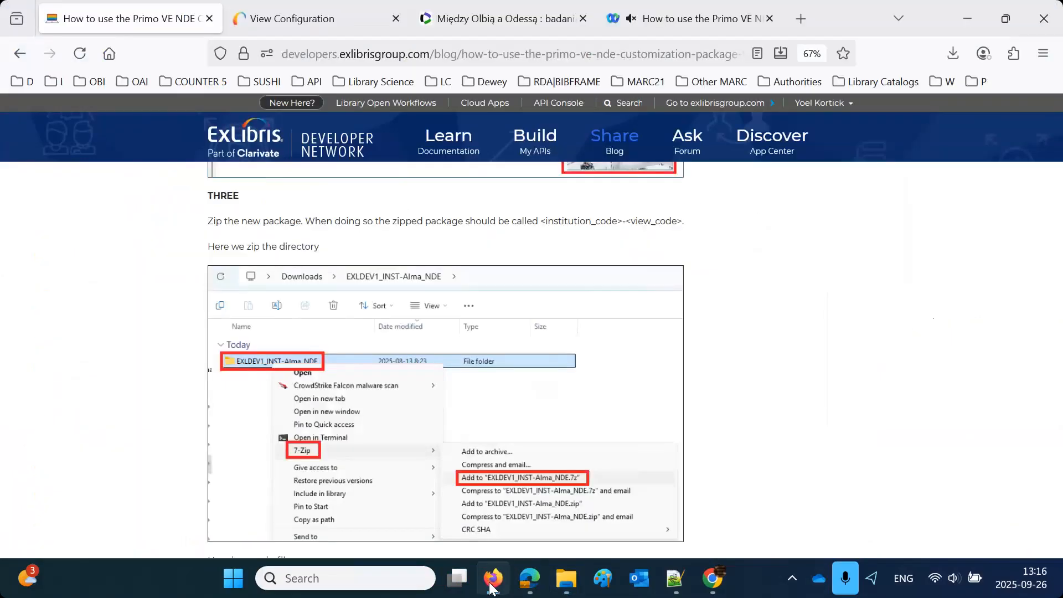
pyautogui.click(463, 20)
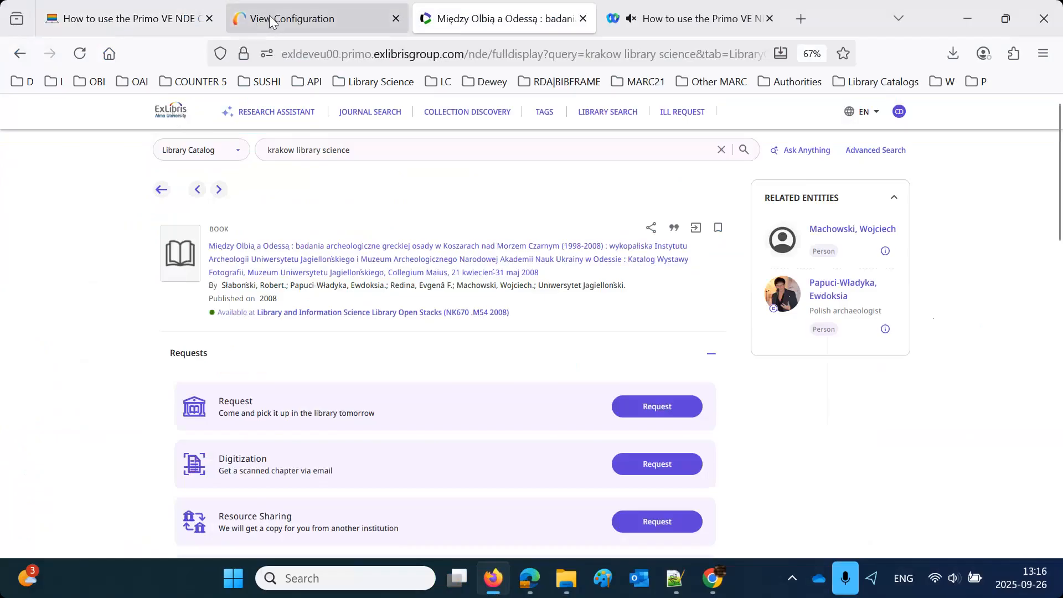
pyautogui.click(251, 18)
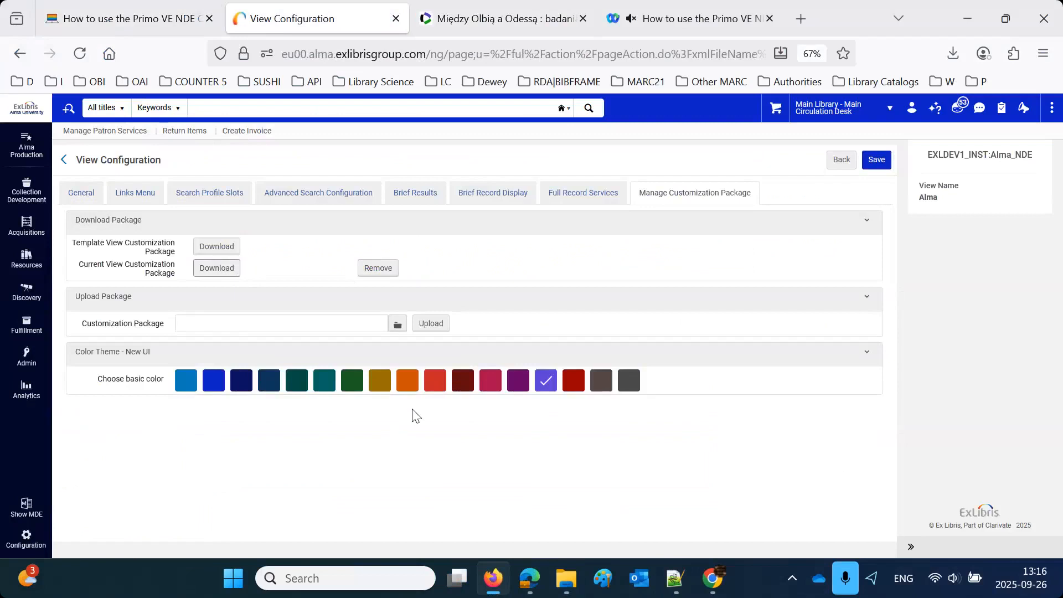
pyautogui.click(435, 327)
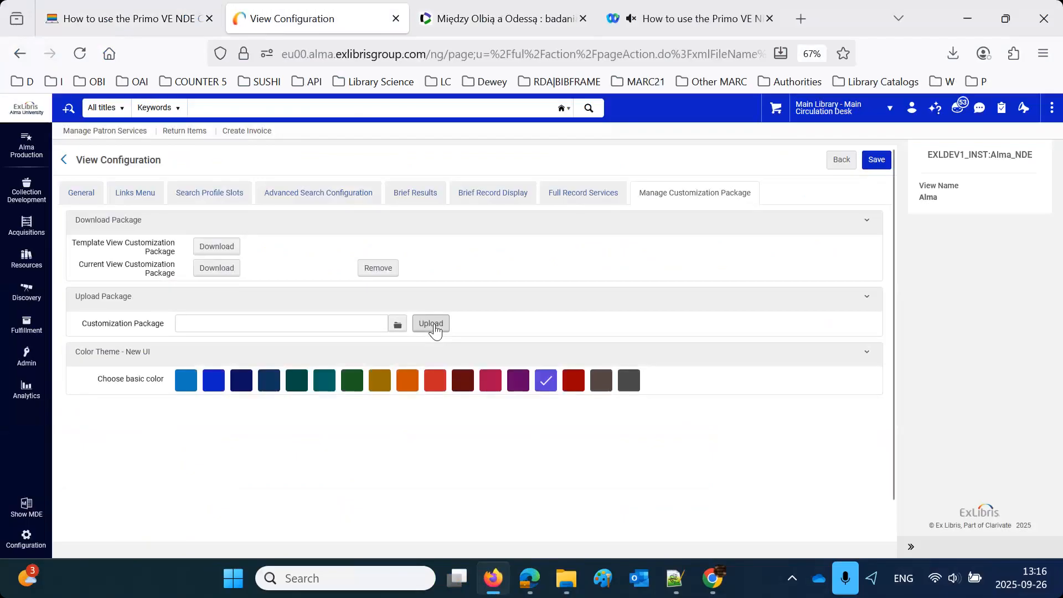
pyautogui.click(396, 328)
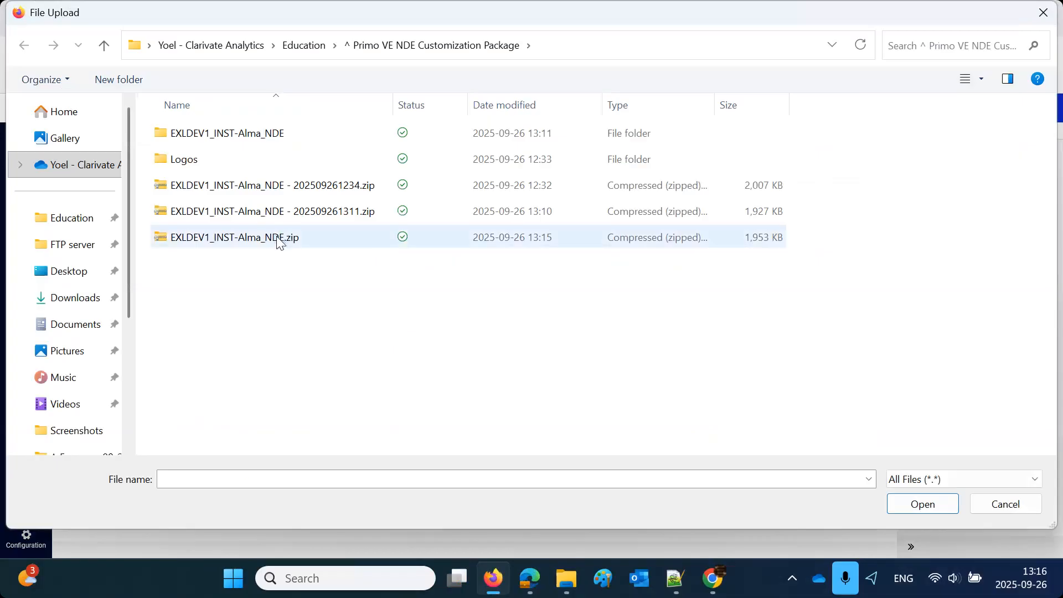
pyautogui.click(281, 241)
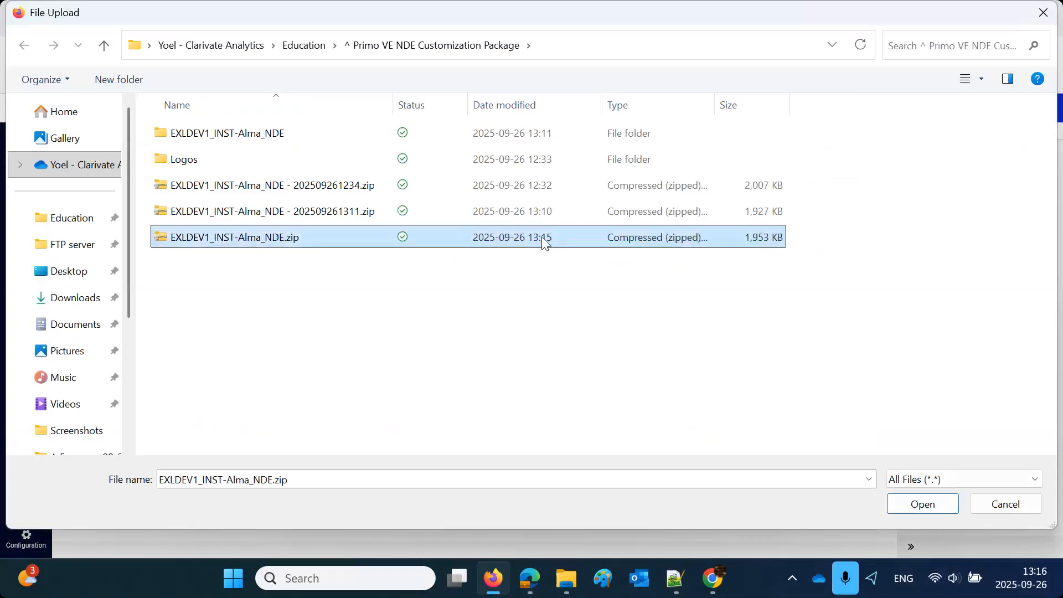
pyautogui.doubleClick(544, 241)
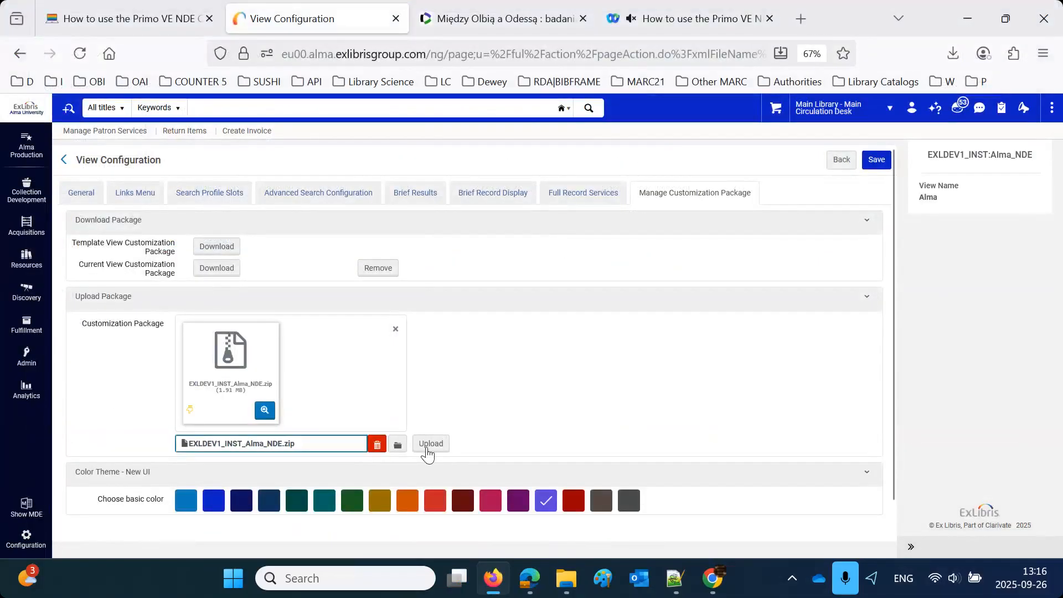
pyautogui.click(431, 445)
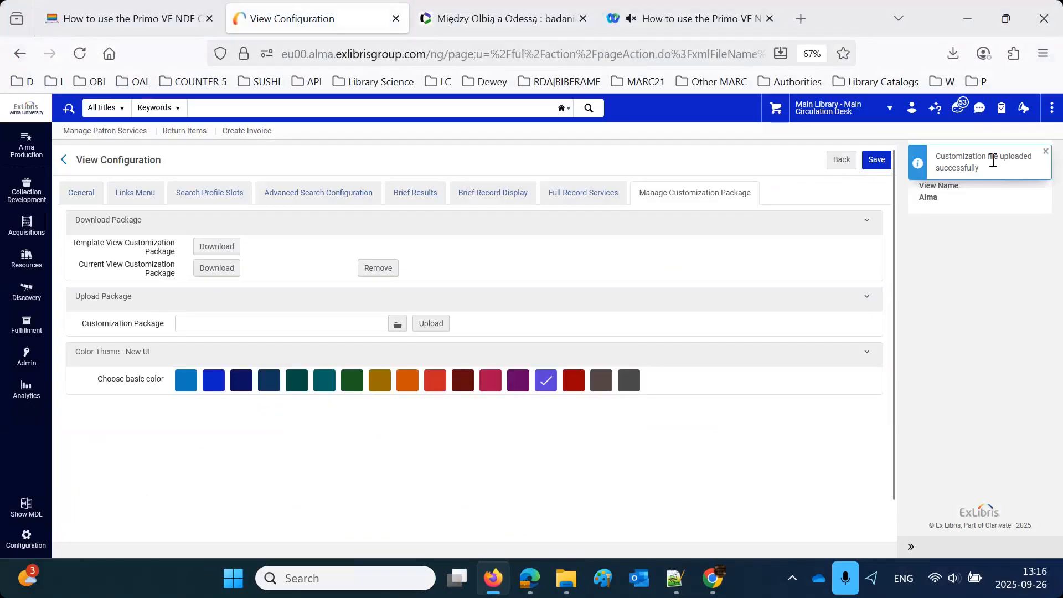
pyautogui.click(874, 160)
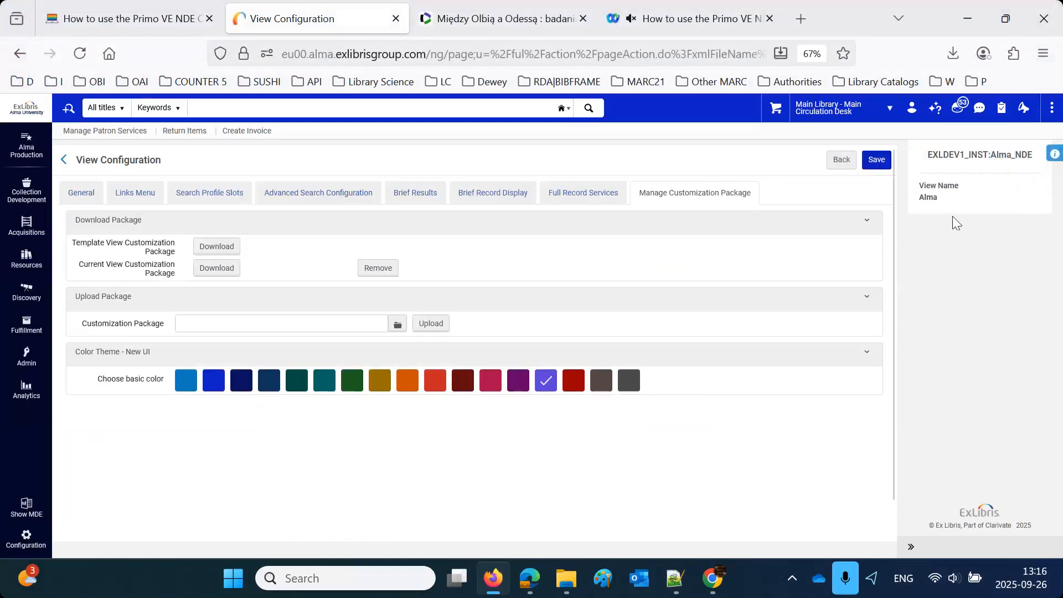
# Step: Read sections FOUR to SIX of the blog post on uploading the package, deploying the changes and checking the new library logo
pyautogui.hotkey('ctrl', 'pageup')
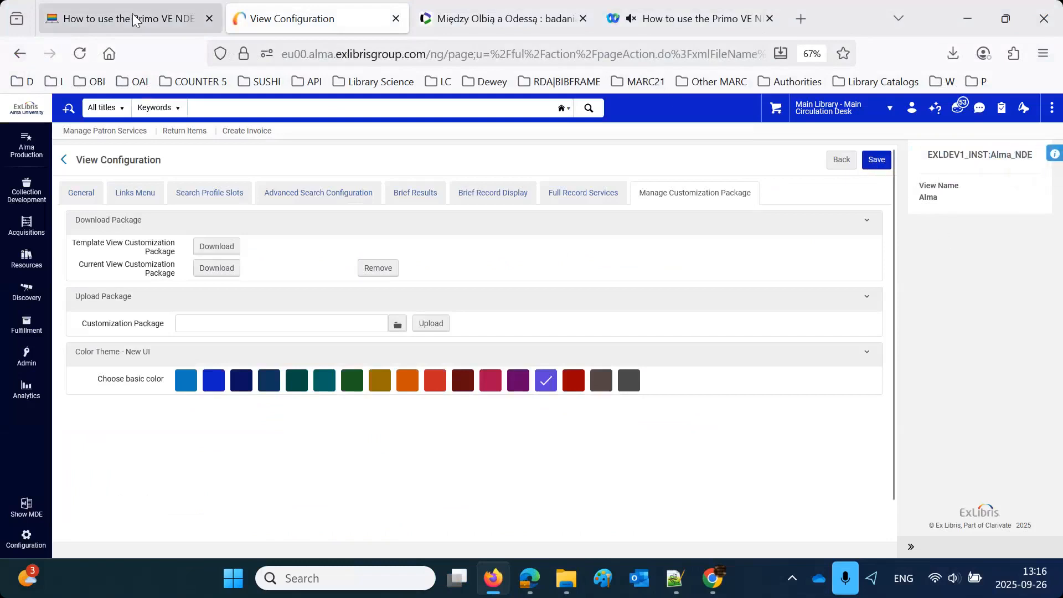
pyautogui.scroll(-2, 836, 484)
pyautogui.scroll(-8, 836, 484)
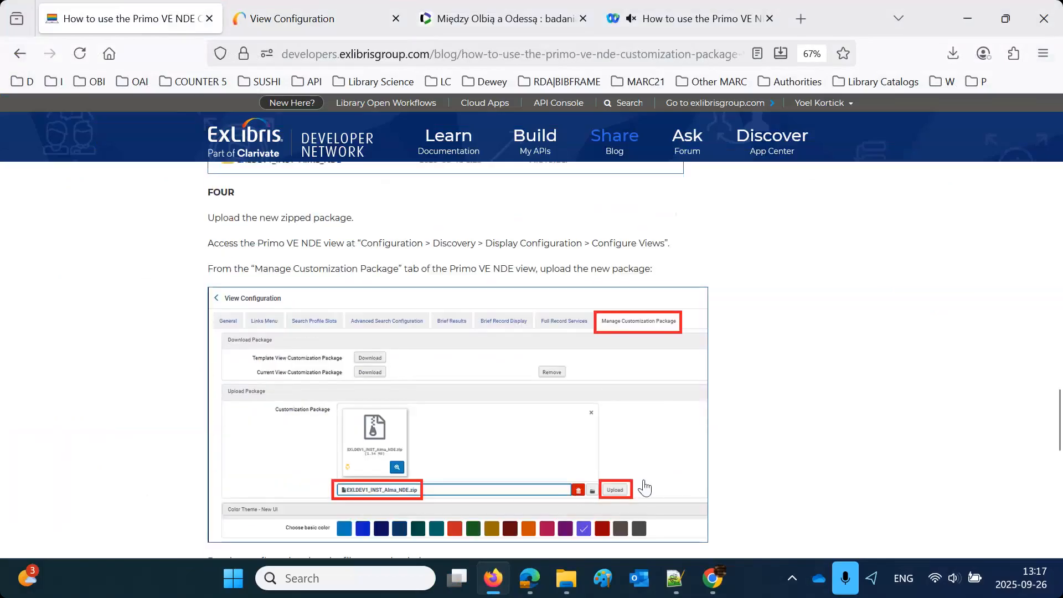
pyautogui.scroll(-7, 646, 481)
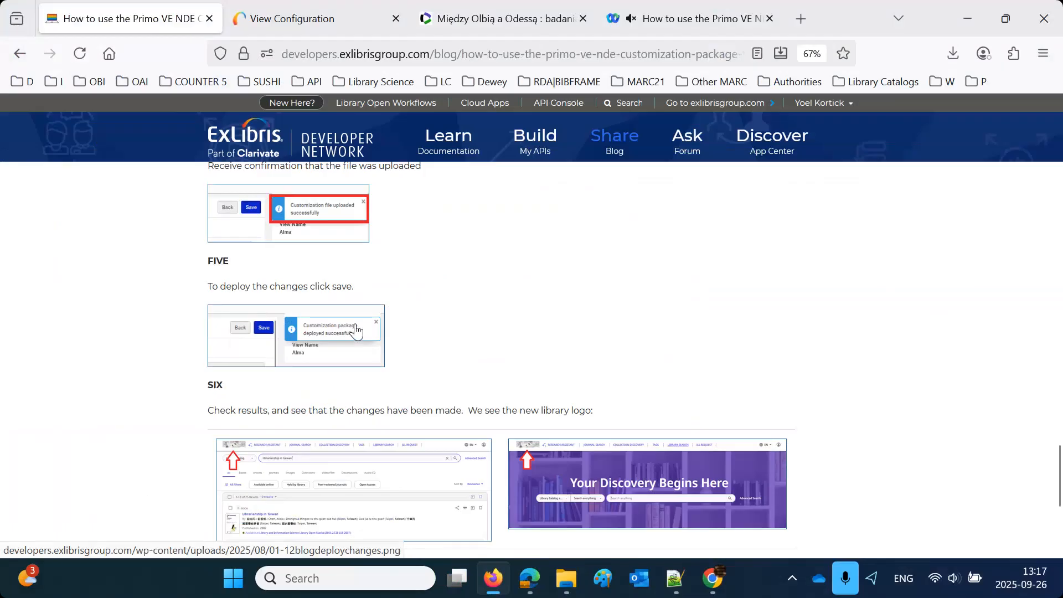
pyautogui.moveTo(209, 415); pyautogui.dragTo(618, 410)
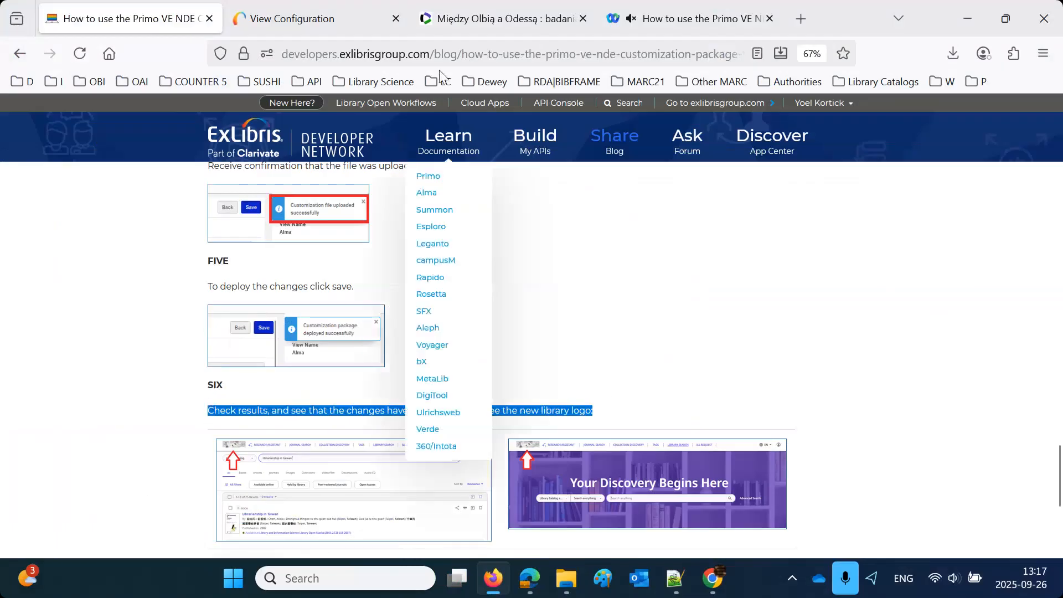
# Step: Check the logo on the Alma_NDE discovery home page and clear Firefox's cookies, site data and temporary cached files for the Everything time range
pyautogui.click(475, 18)
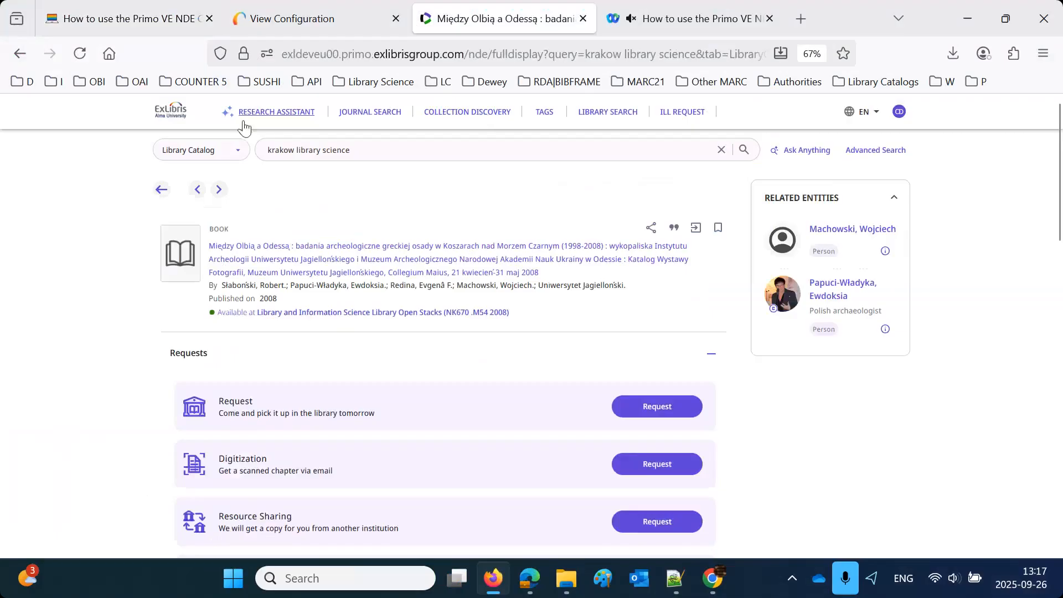
pyautogui.click(172, 119)
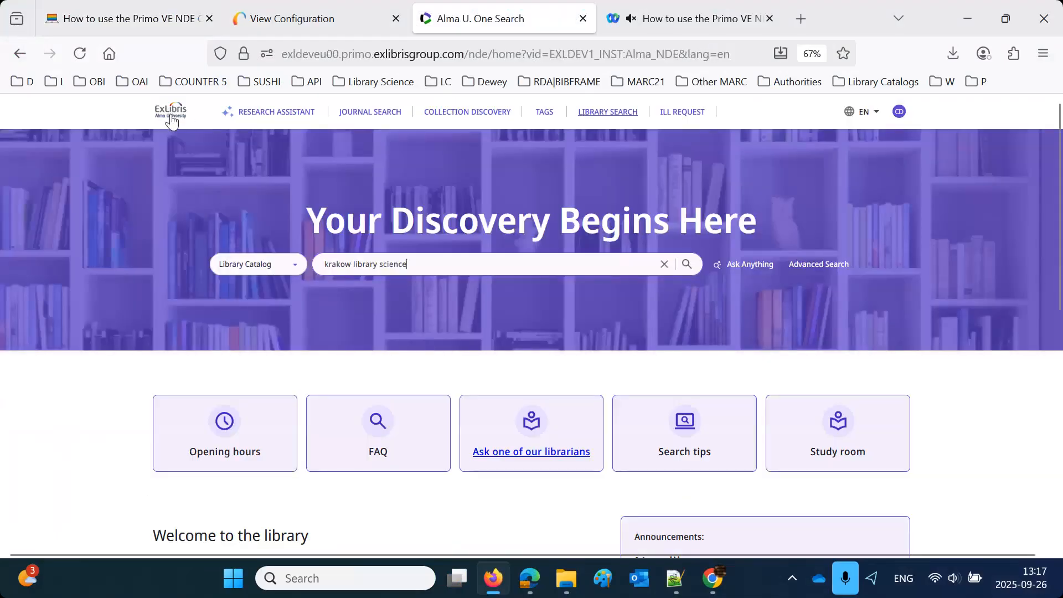
pyautogui.click(1042, 53)
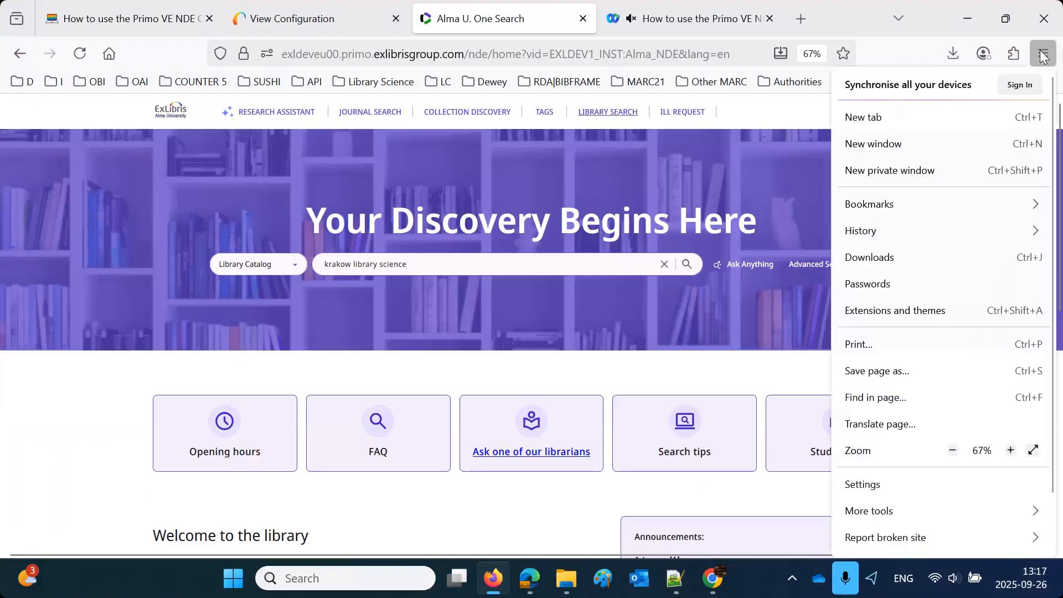
pyautogui.click(908, 233)
pyautogui.click(906, 234)
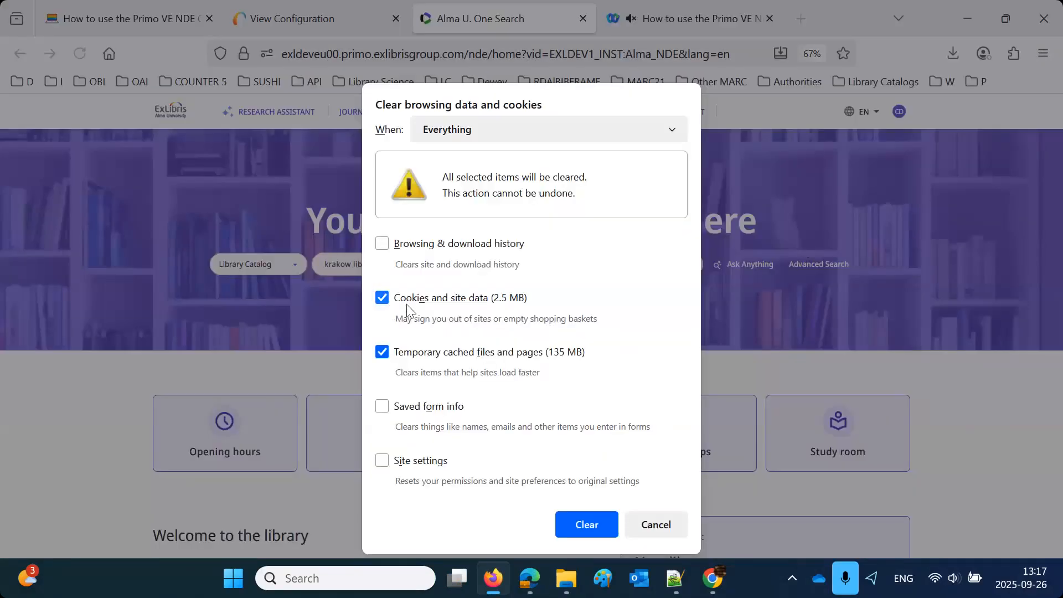
pyautogui.click(578, 531)
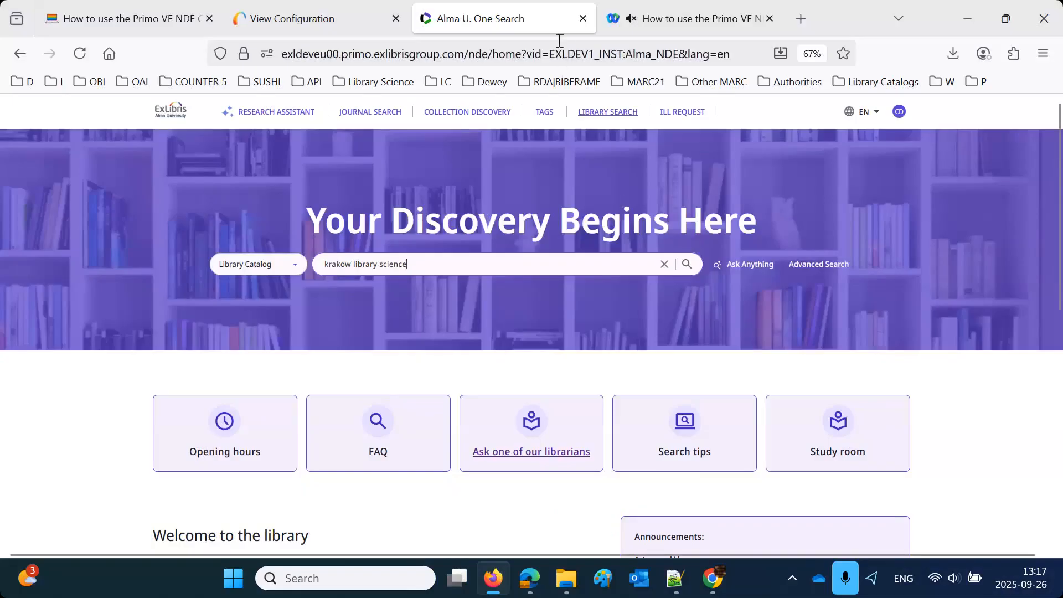
# Step: Close the Alma U. One Search page and go back from the Alma View Configuration page
pyautogui.click(583, 18)
pyautogui.click(268, 18)
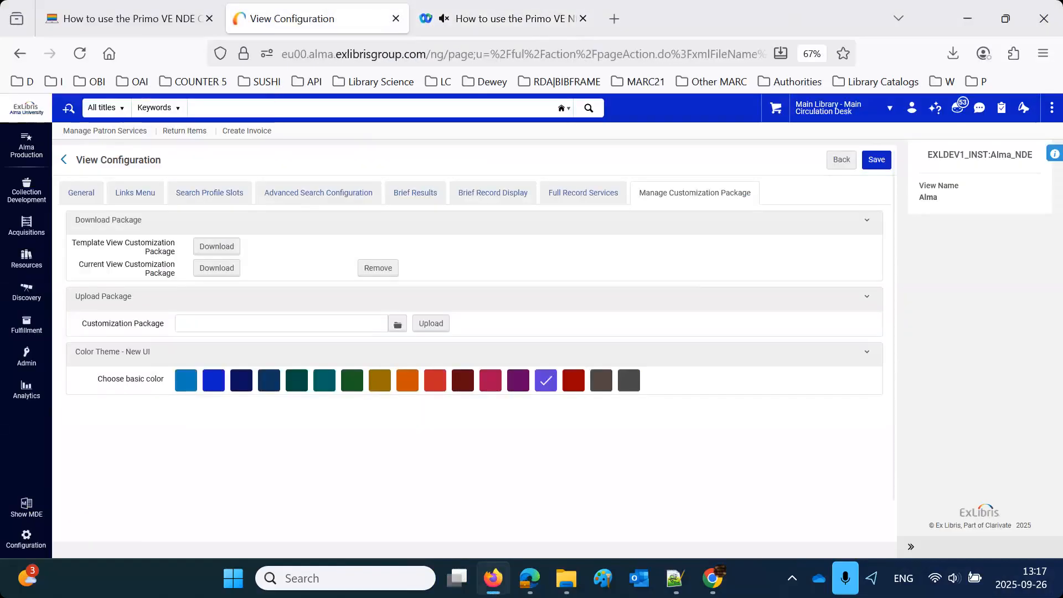
pyautogui.click(841, 160)
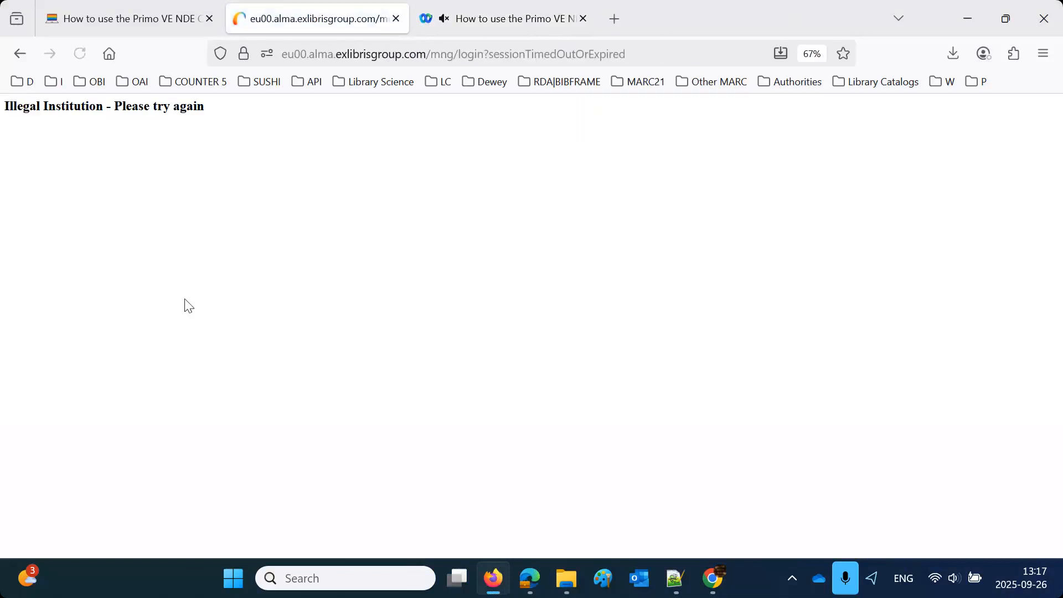
# Step: Open the bookmarked Alma login for EXLDEV1_INST, sign in with a saved user name and password, and accept all cookies
pyautogui.click(24, 82)
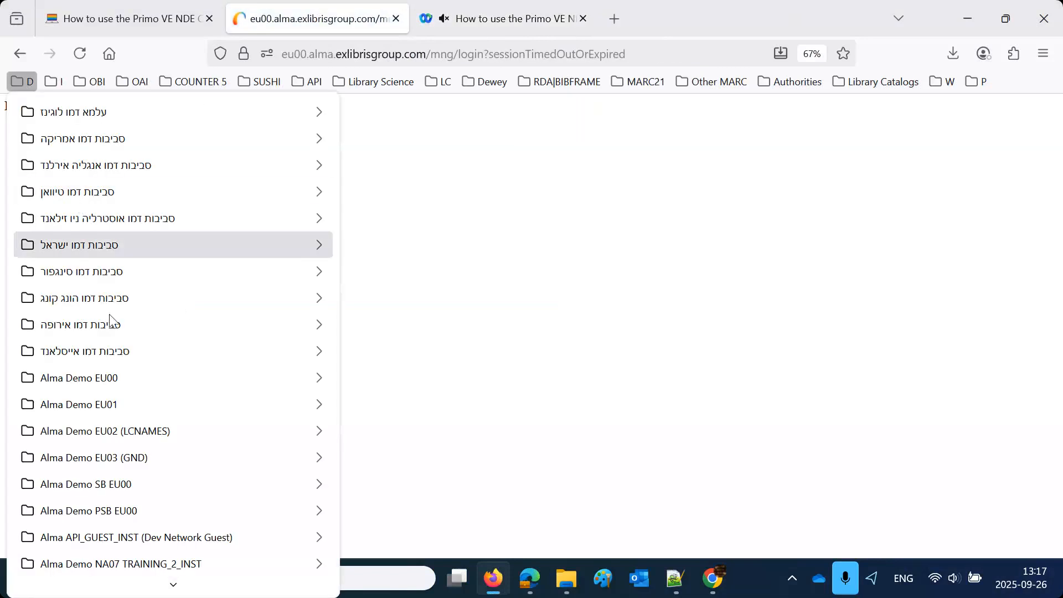
pyautogui.moveTo(326, 377)
pyautogui.click(376, 370)
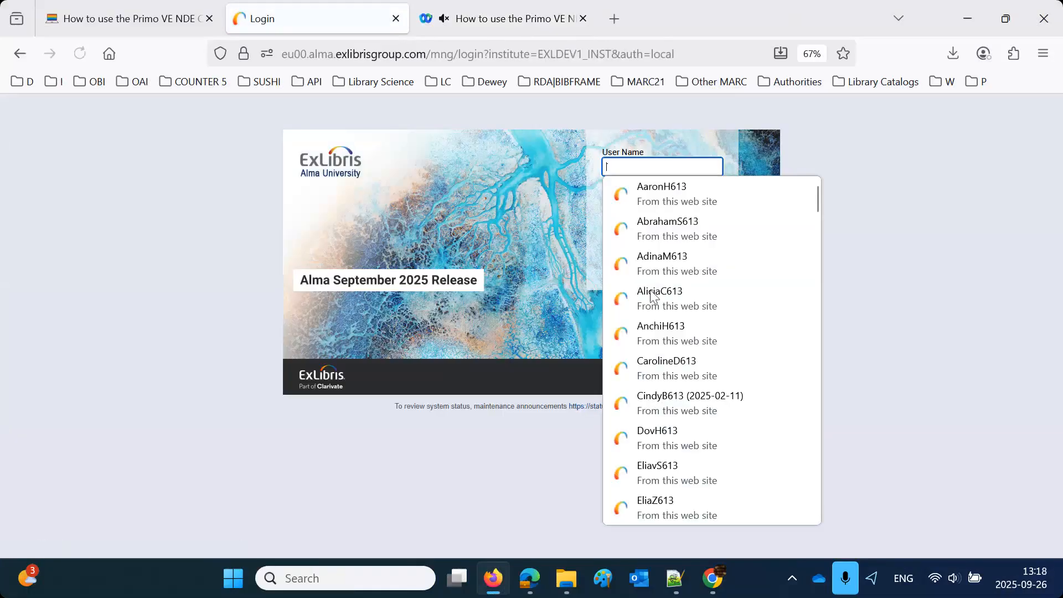
pyautogui.click(669, 296)
pyautogui.click(648, 250)
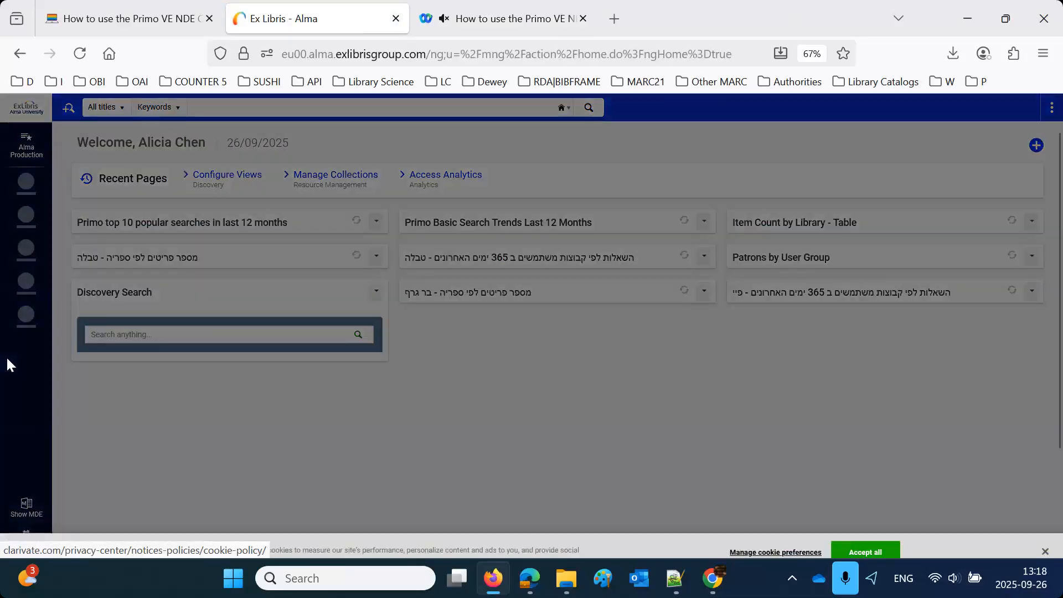
pyautogui.click(865, 538)
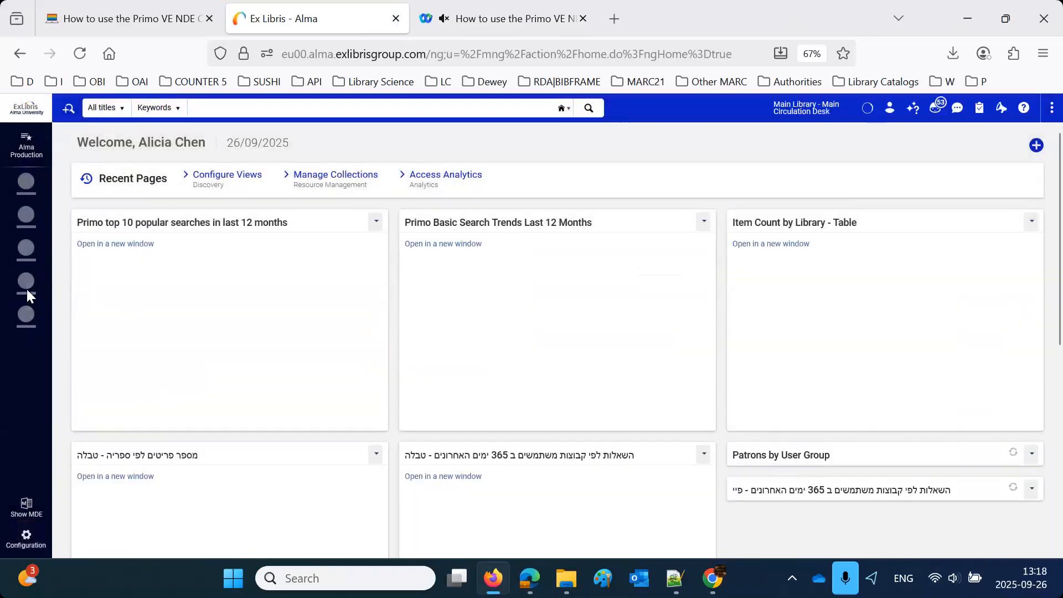
# Step: Open the Discovery Views List in Alma and go to the EXLDEV1_INST:Alma_NDE view to check its logo
pyautogui.click(26, 293)
pyautogui.click(102, 193)
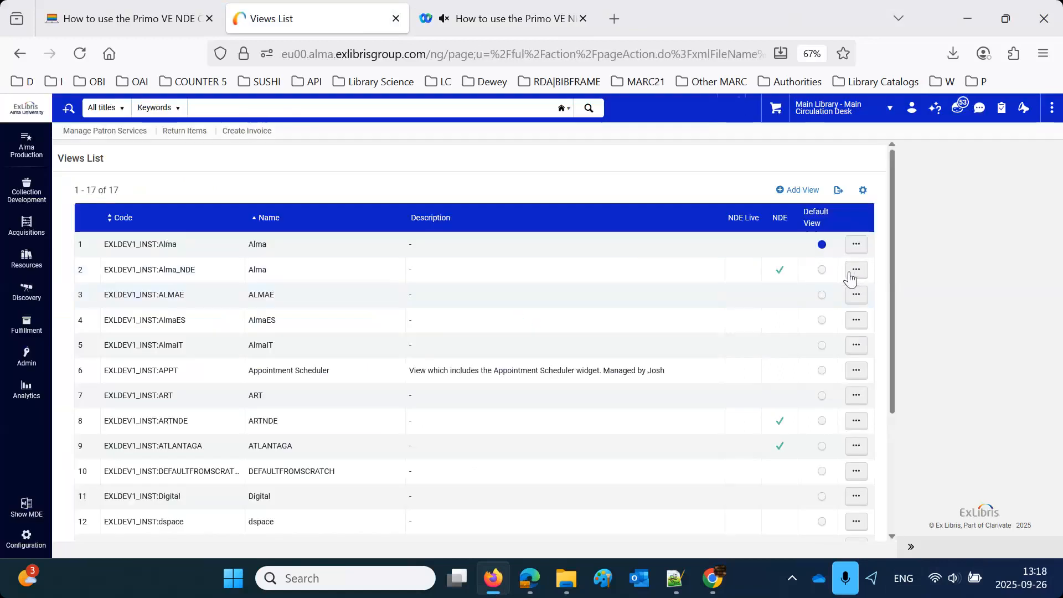
pyautogui.click(850, 275)
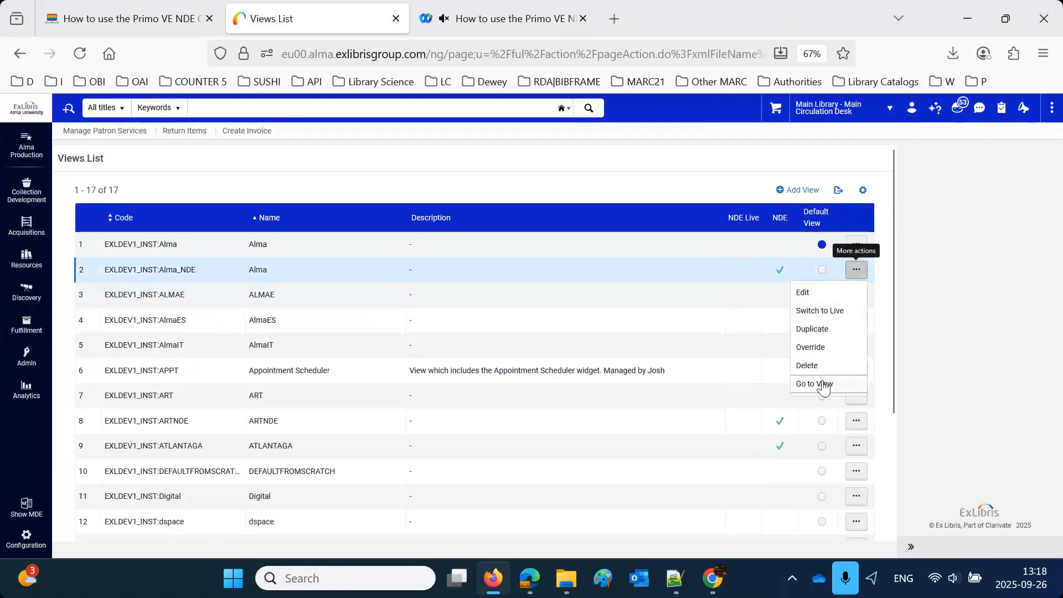
pyautogui.click(821, 386)
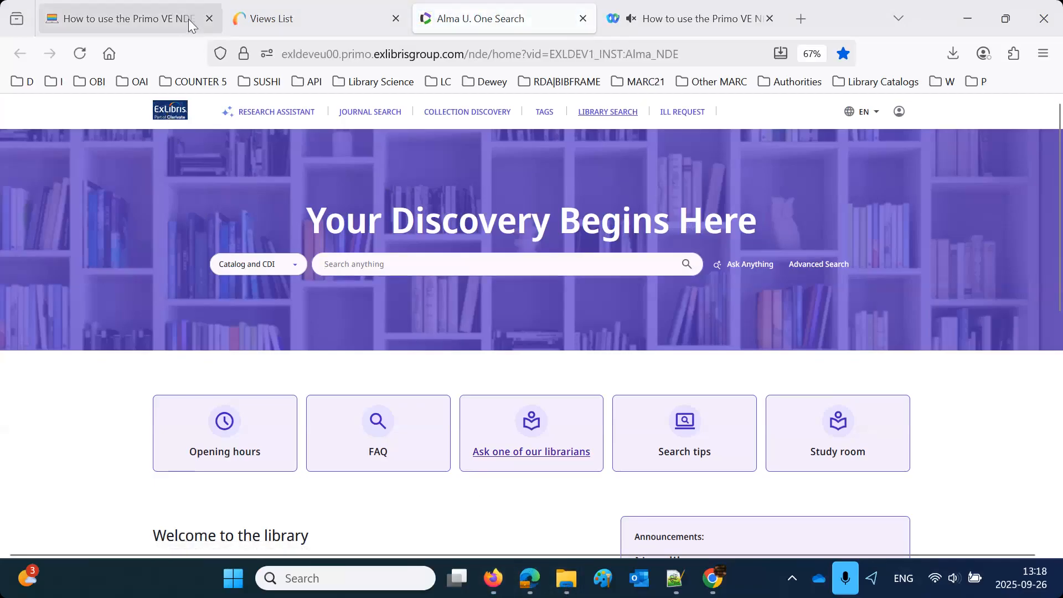
# Step: In File Explorer, open the Logos folder and compare the white-background Alma University logo with the blue-background Part of Clarivate logo
pyautogui.click(569, 588)
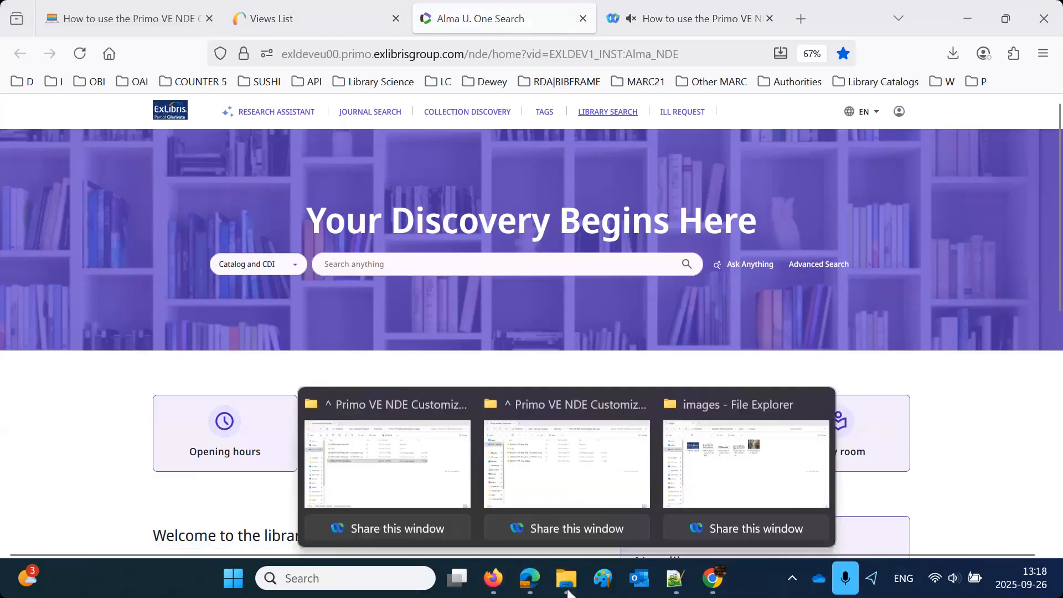
pyautogui.click(453, 488)
pyautogui.doubleClick(197, 186)
pyautogui.click(192, 181)
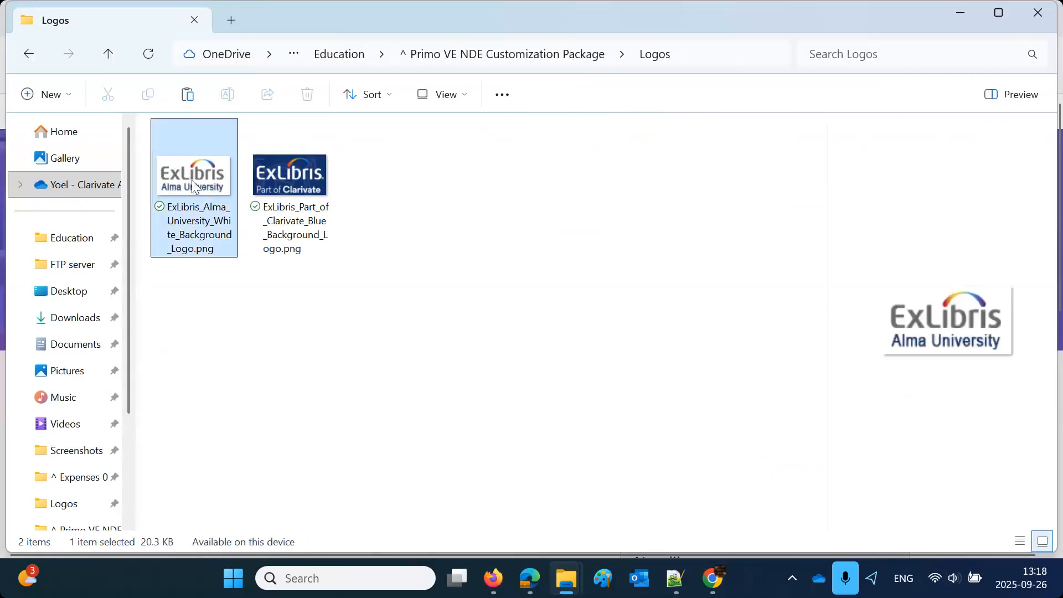
pyautogui.click(313, 186)
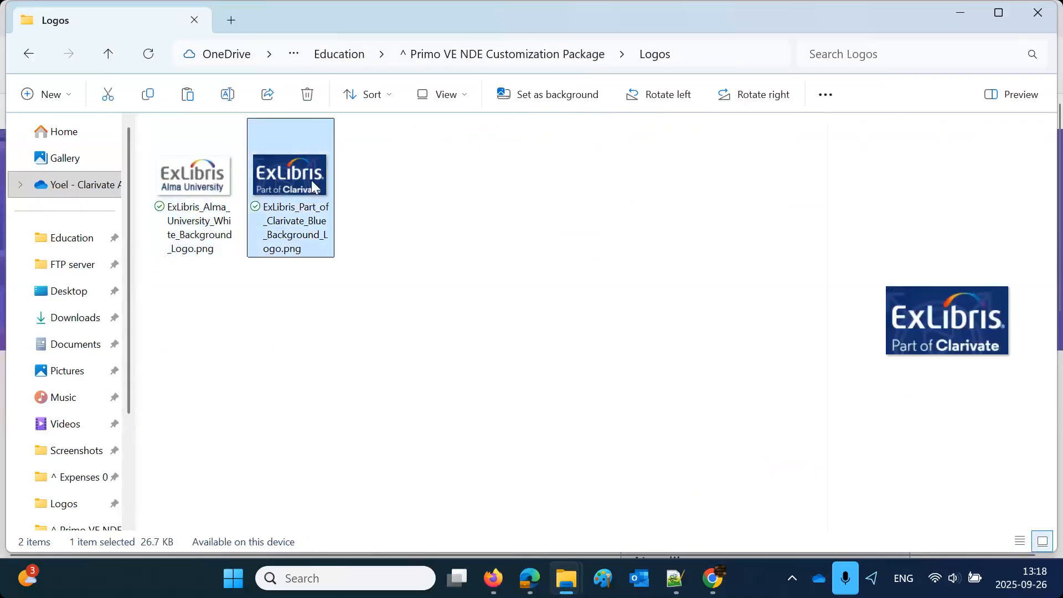
# Step: Switch to Firefox, search the view's Library Catalog for "library science krakow" and open the "Między Olbią a Odessą" book record
pyautogui.click(492, 578)
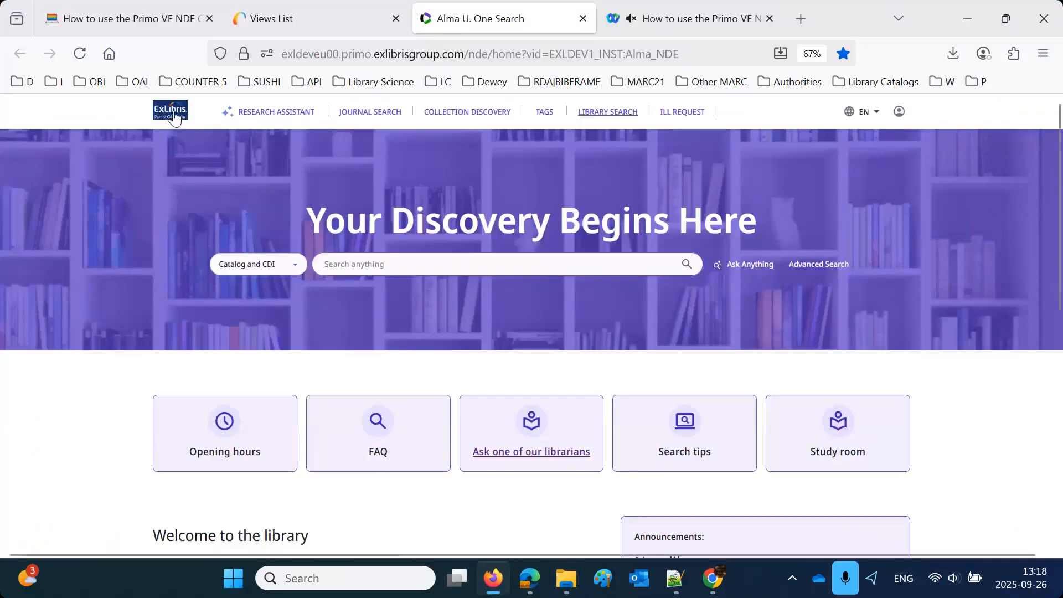
pyautogui.click(280, 268)
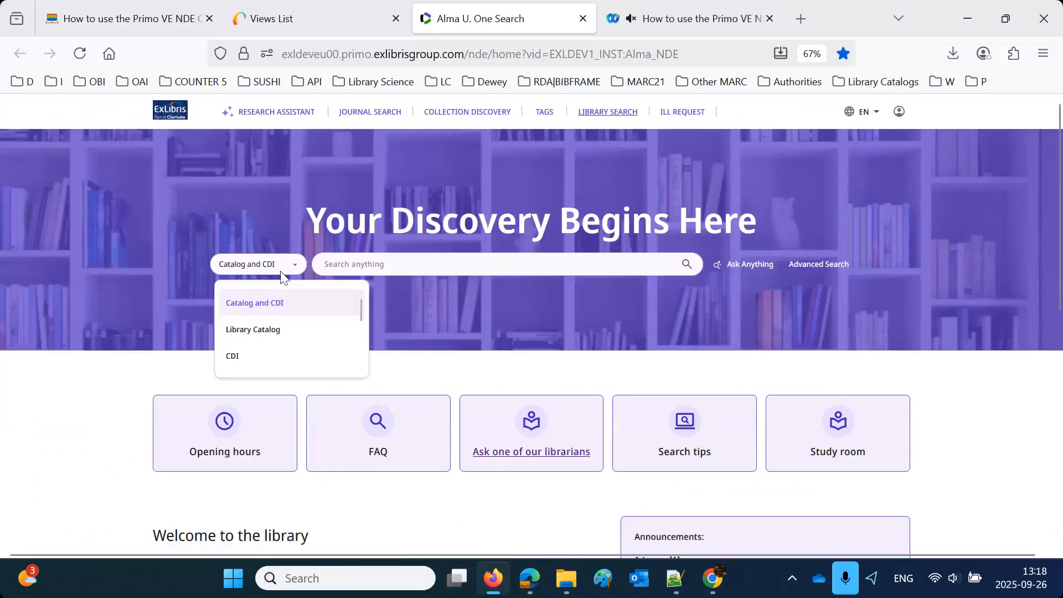
pyautogui.click(262, 332)
pyautogui.click(373, 266)
pyautogui.write('library s')
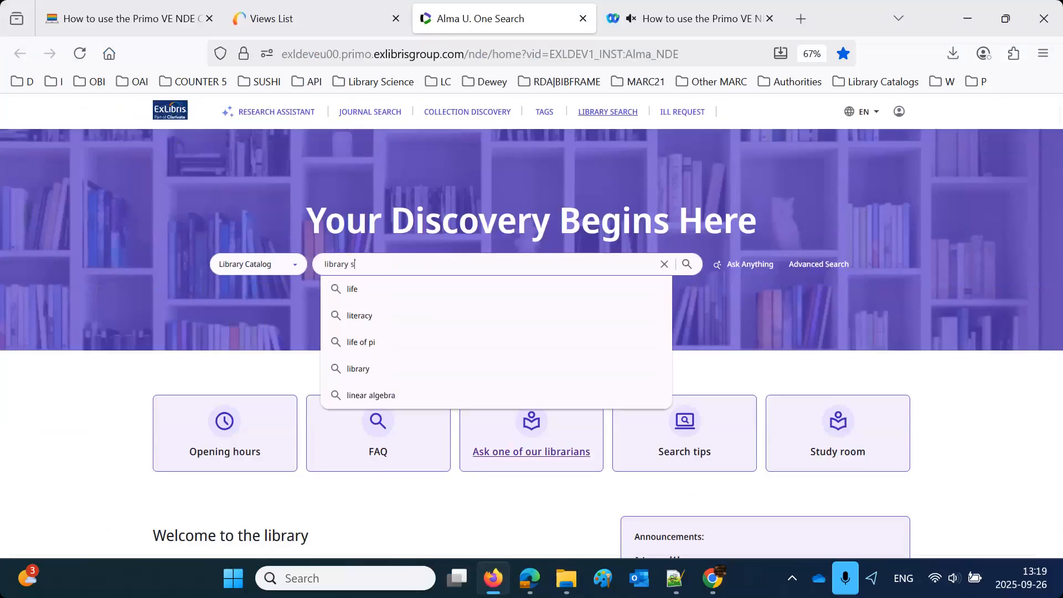
pyautogui.write('cience ')
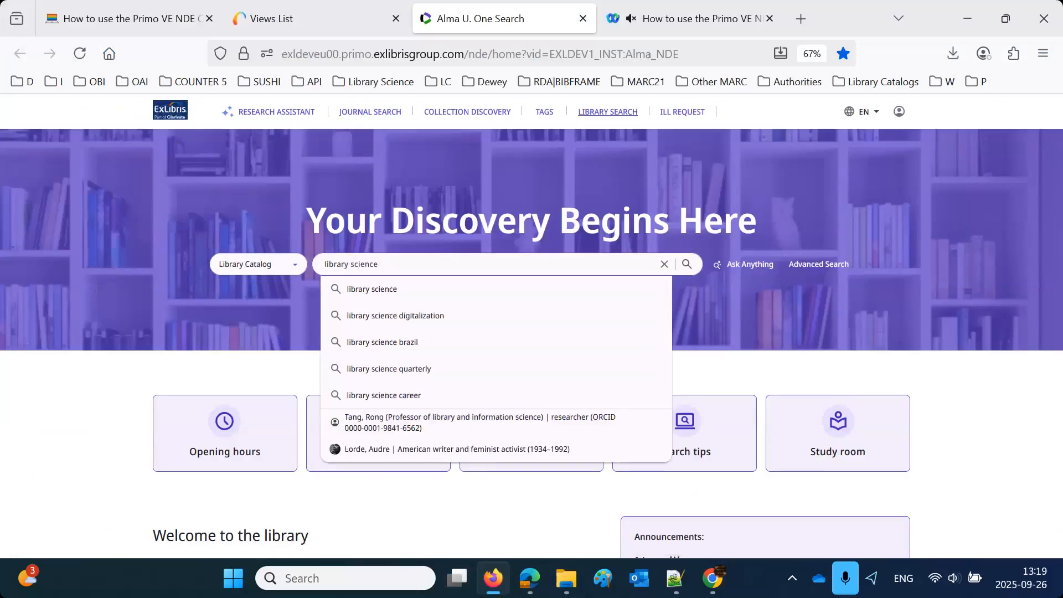
pyautogui.write('krako')
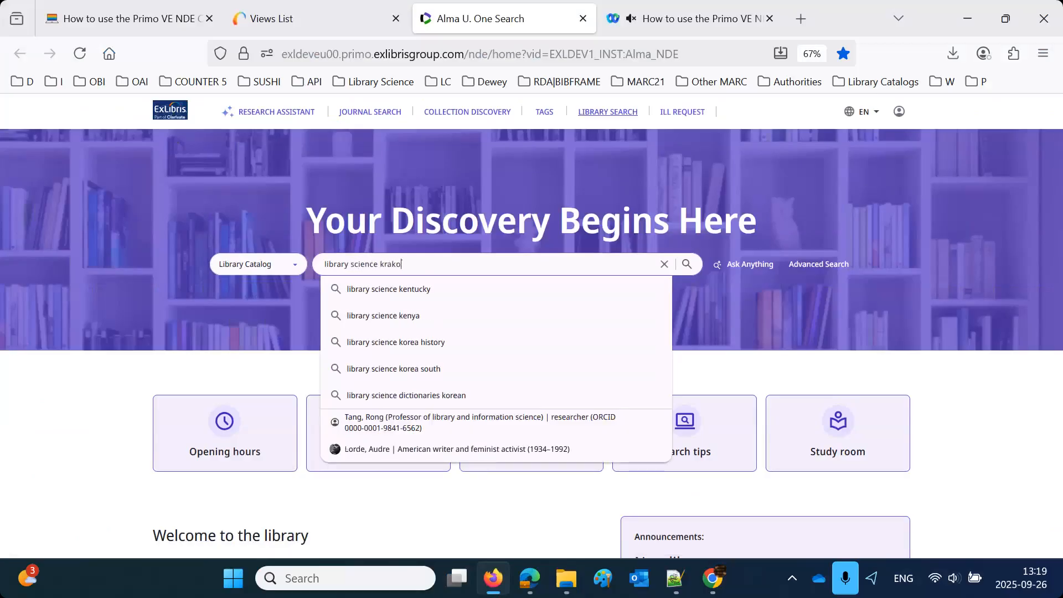
pyautogui.write('w')
pyautogui.press('Return')
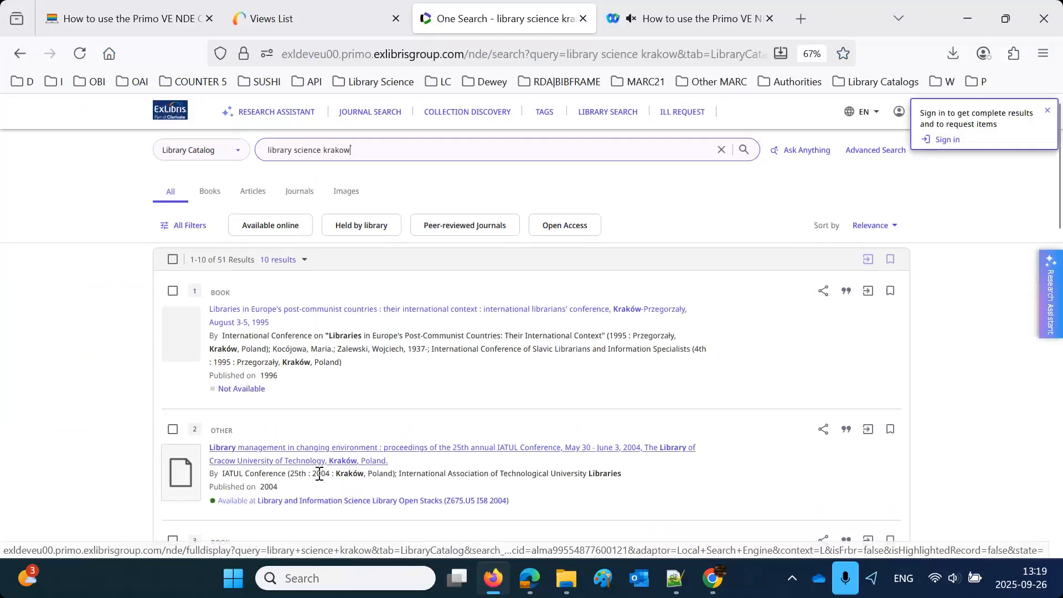
pyautogui.scroll(-3, 319, 474)
pyautogui.click(317, 450)
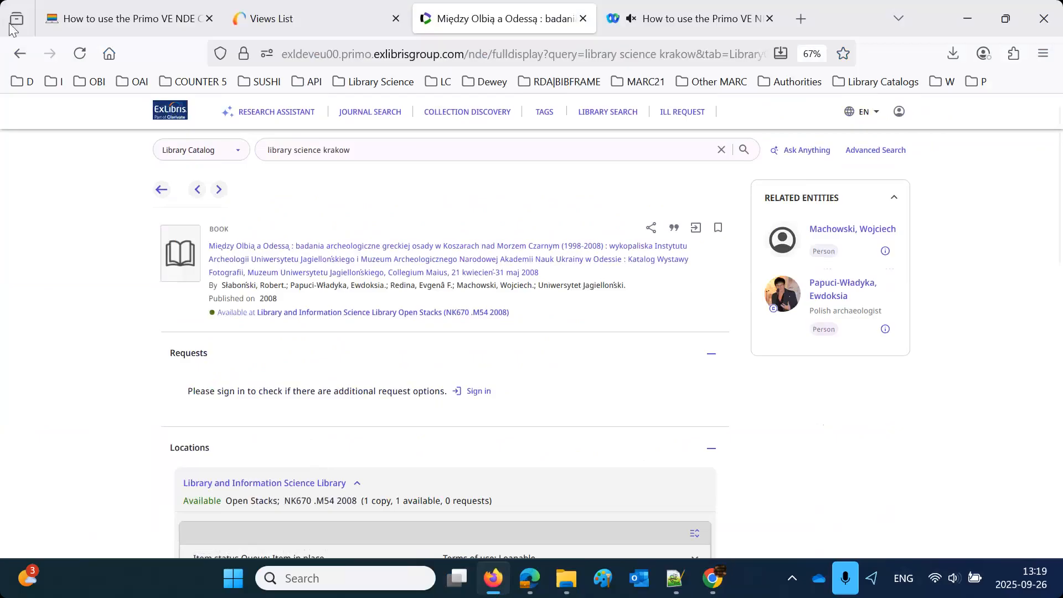
# Step: Return to the blog post and review its earlier sections, going back up from section SIX past section TWO
pyautogui.click(148, 22)
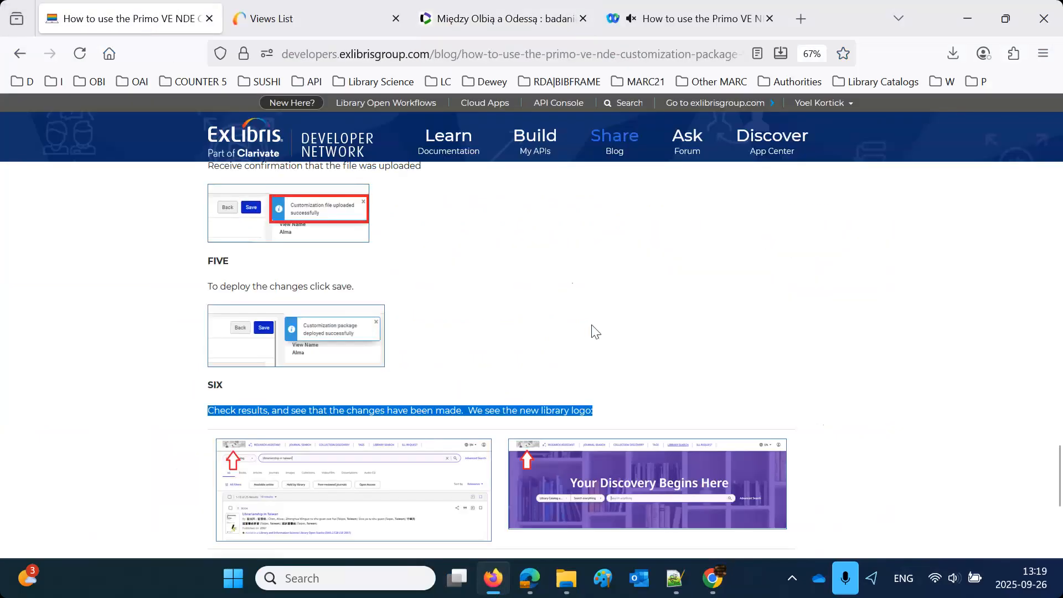
pyautogui.scroll(20, 595, 331)
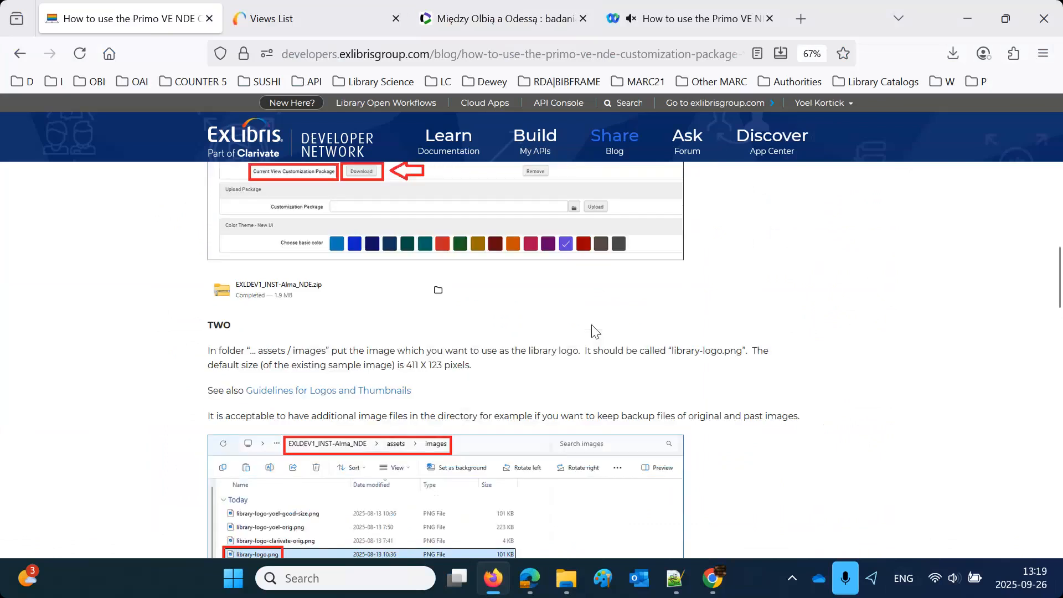